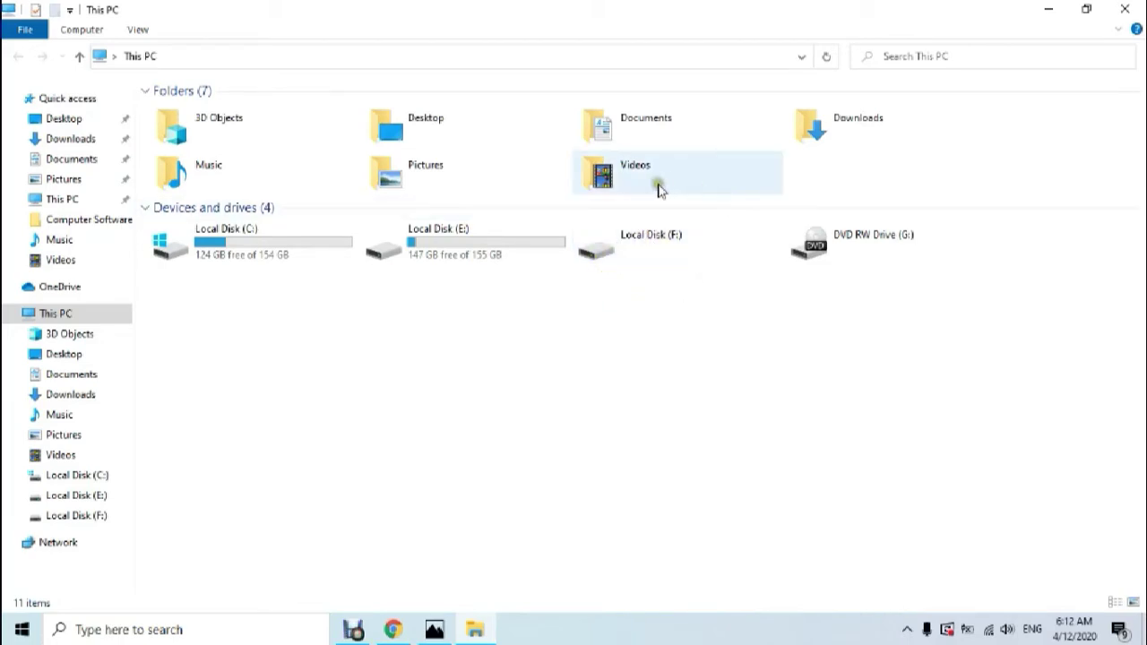
Examine an enlarged view of the F: drive error screenshot Capture.JPG in Photos, and close the image.
left_click(434, 632)
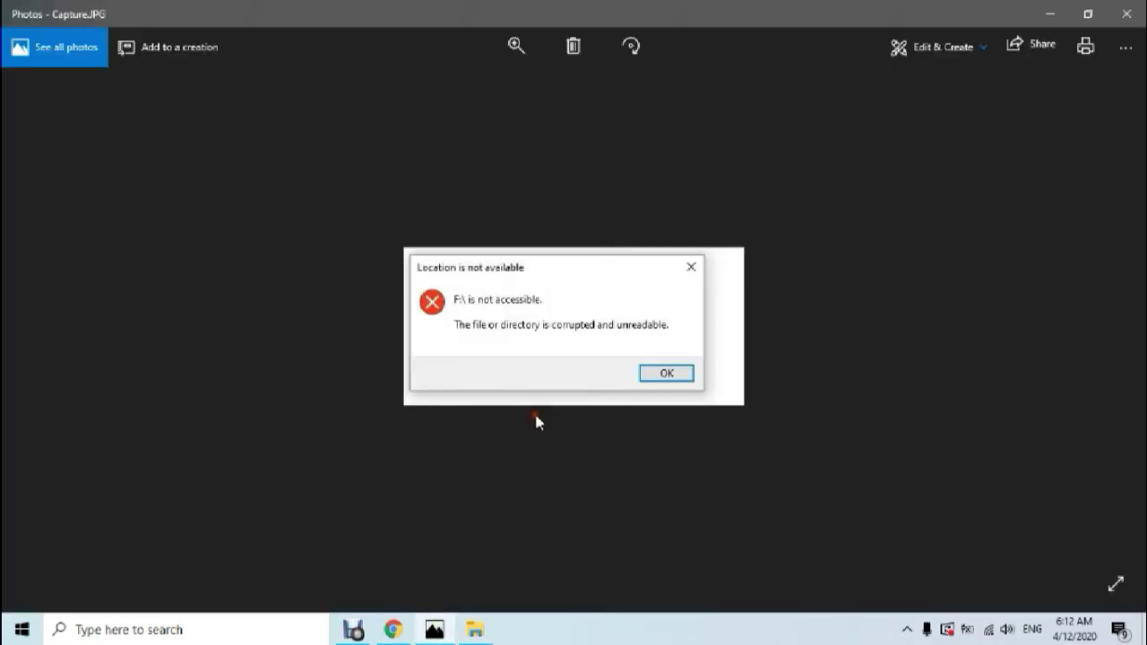
left_click(476, 632)
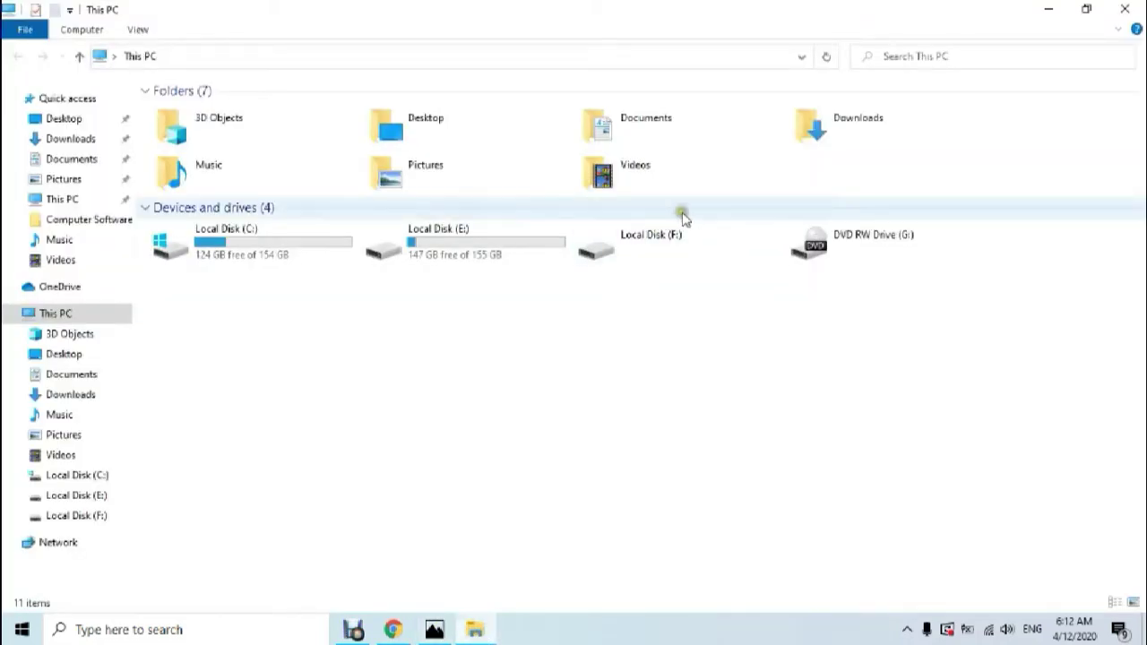
left_click(438, 631)
left_click(520, 48)
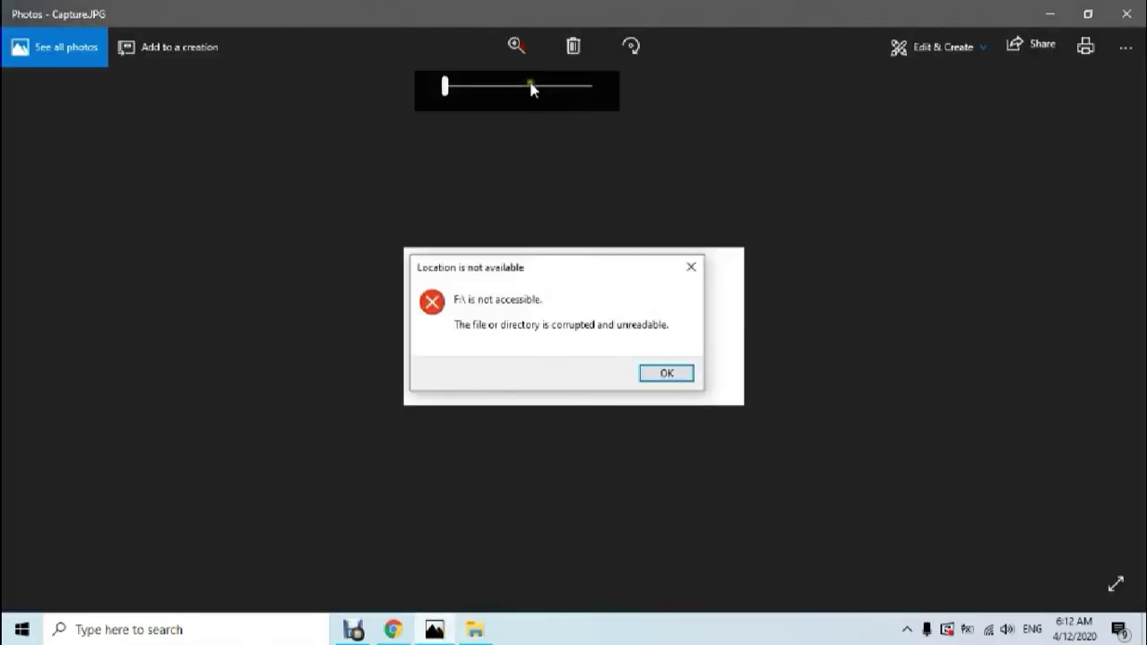
left_click_drag(452, 96, 500, 104)
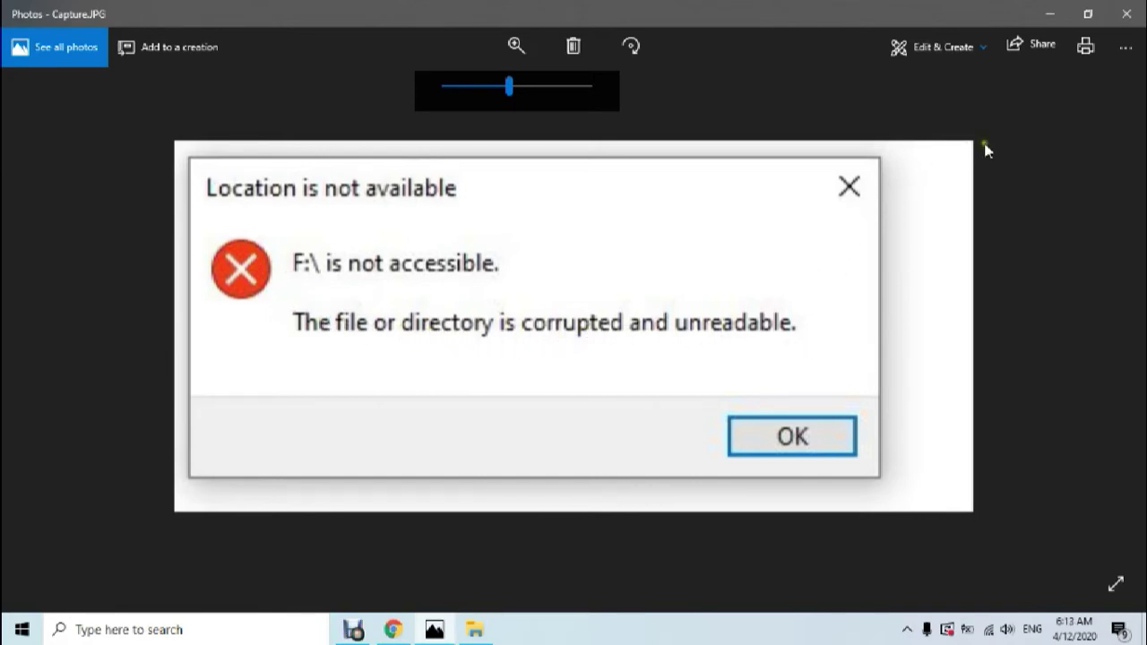
left_click(1127, 14)
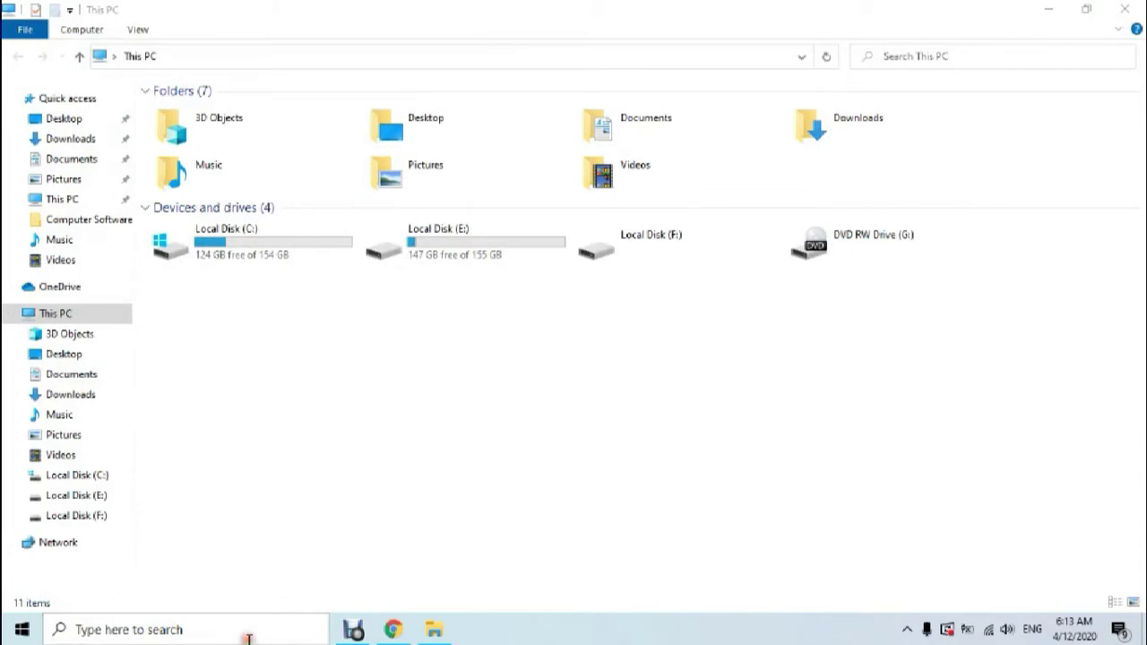
Inspect the file system of the F: partition in Disk Management, and close the window.
left_click(22, 629)
right_click(27, 627)
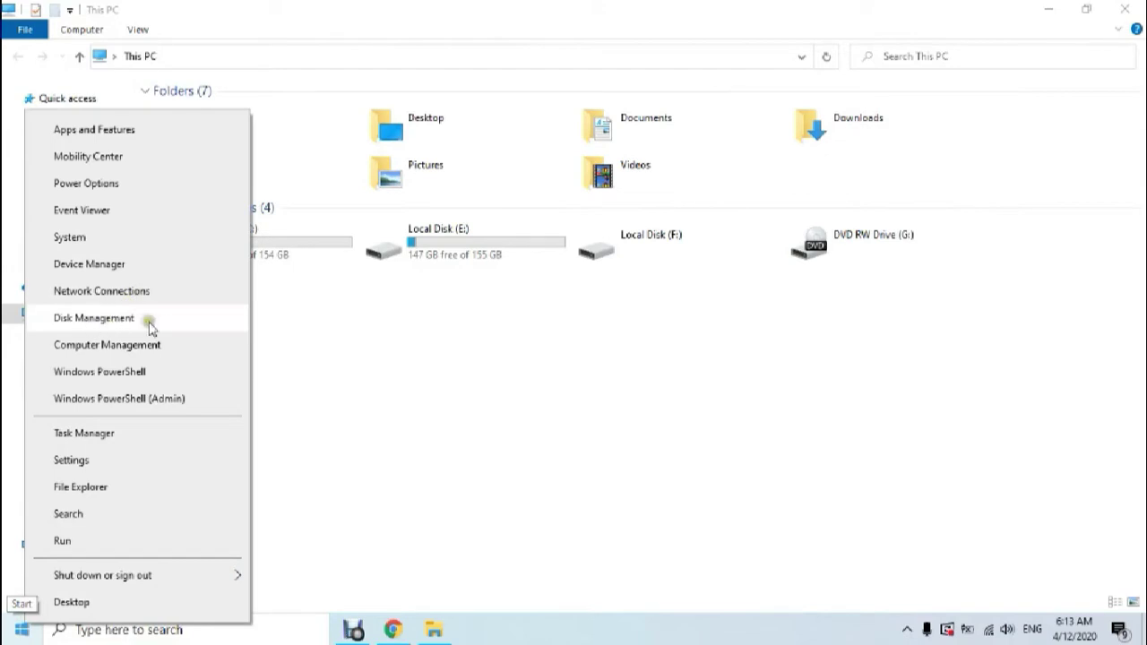
left_click(99, 327)
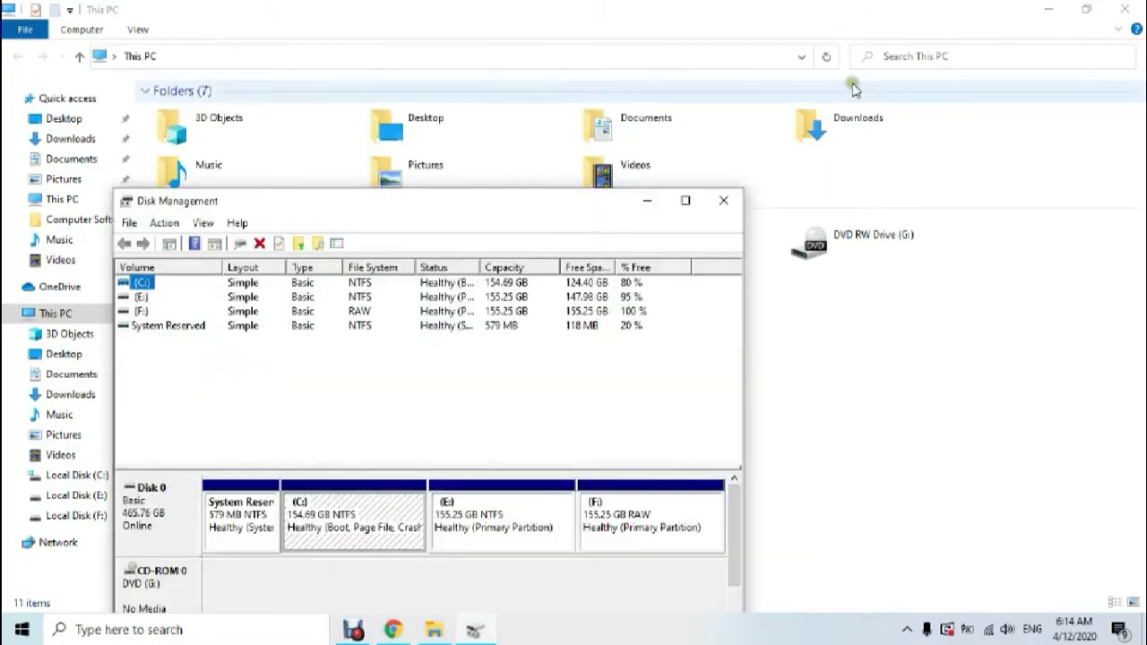
left_click(735, 17)
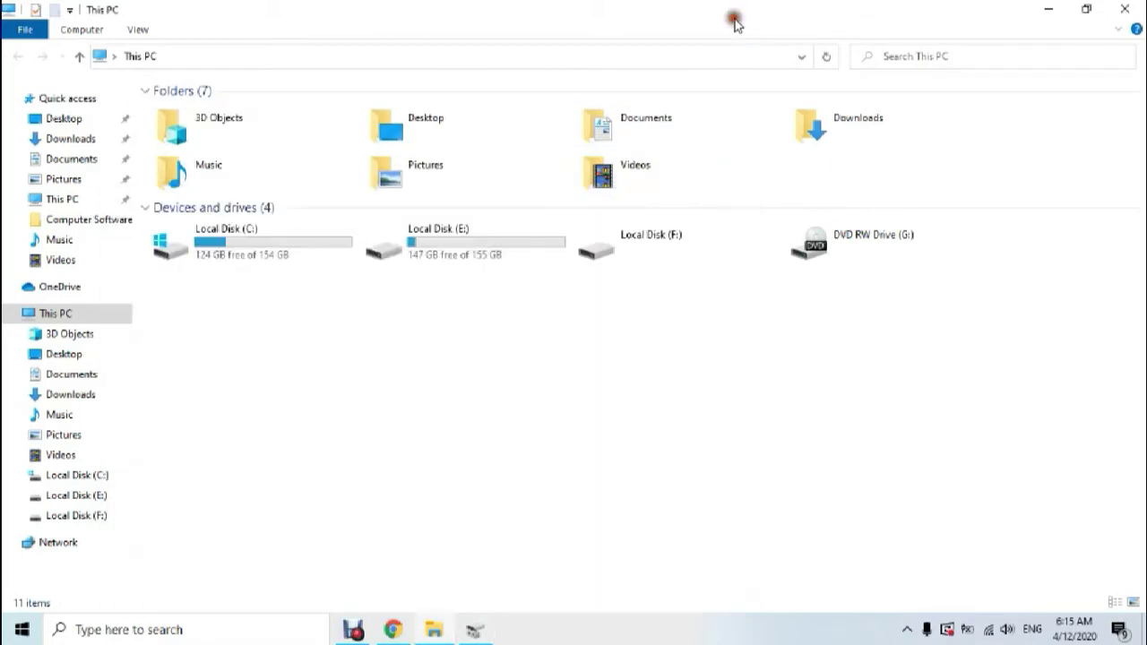
left_click(474, 630)
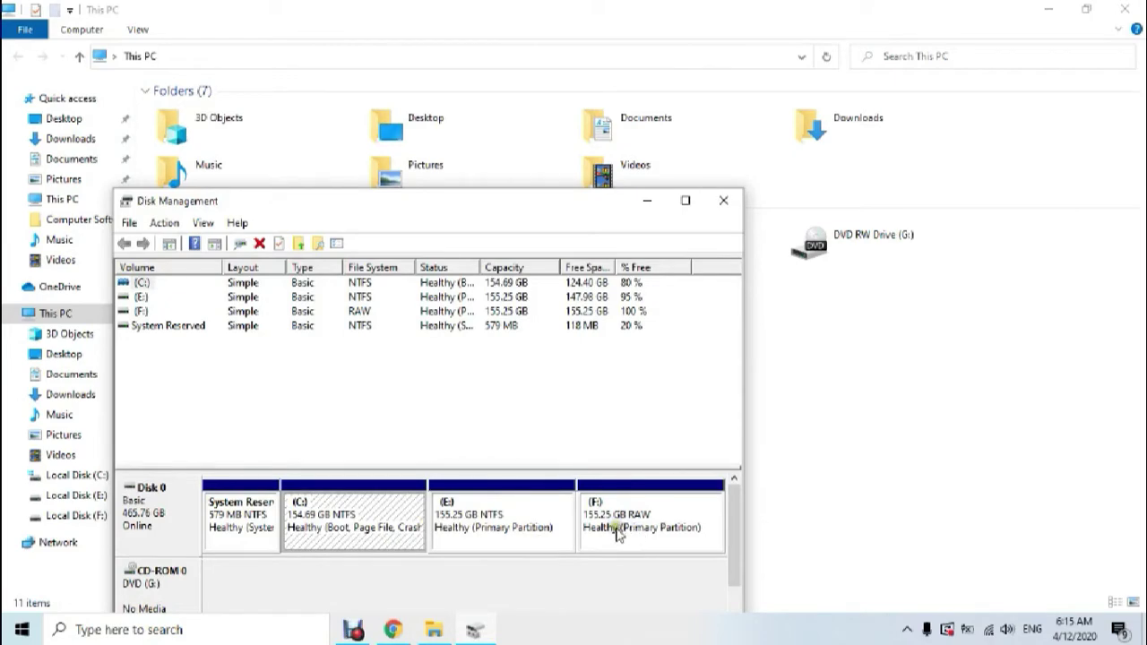
left_click(732, 202)
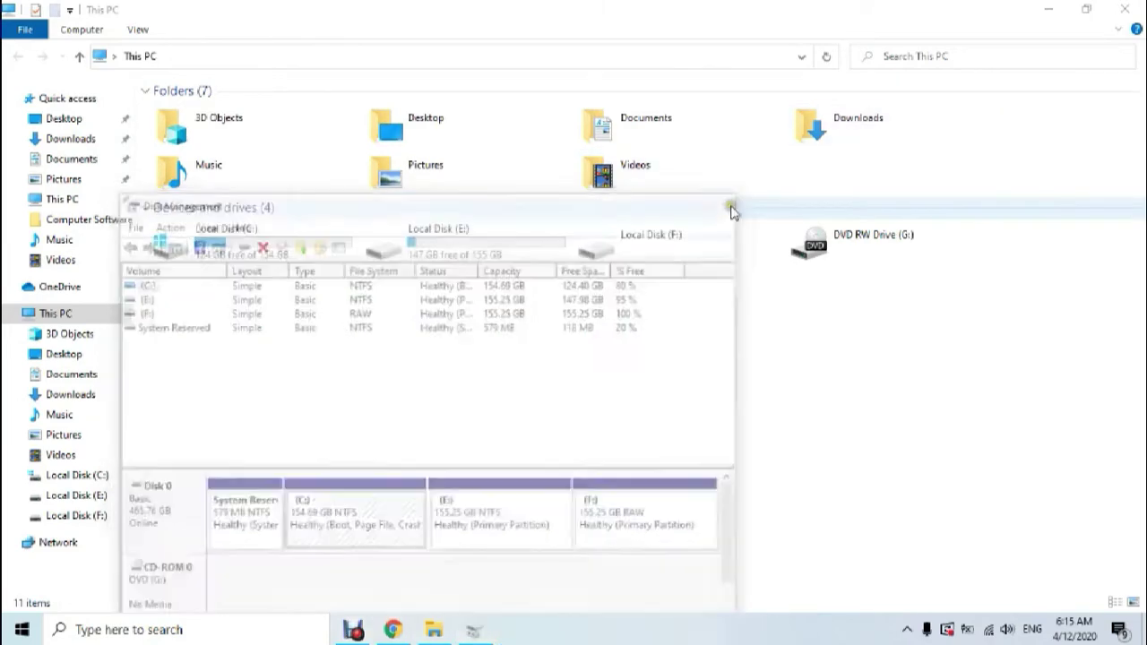
Enter the command chkdsk f: /f in an administrator Command Prompt without running it.
left_click(247, 630)
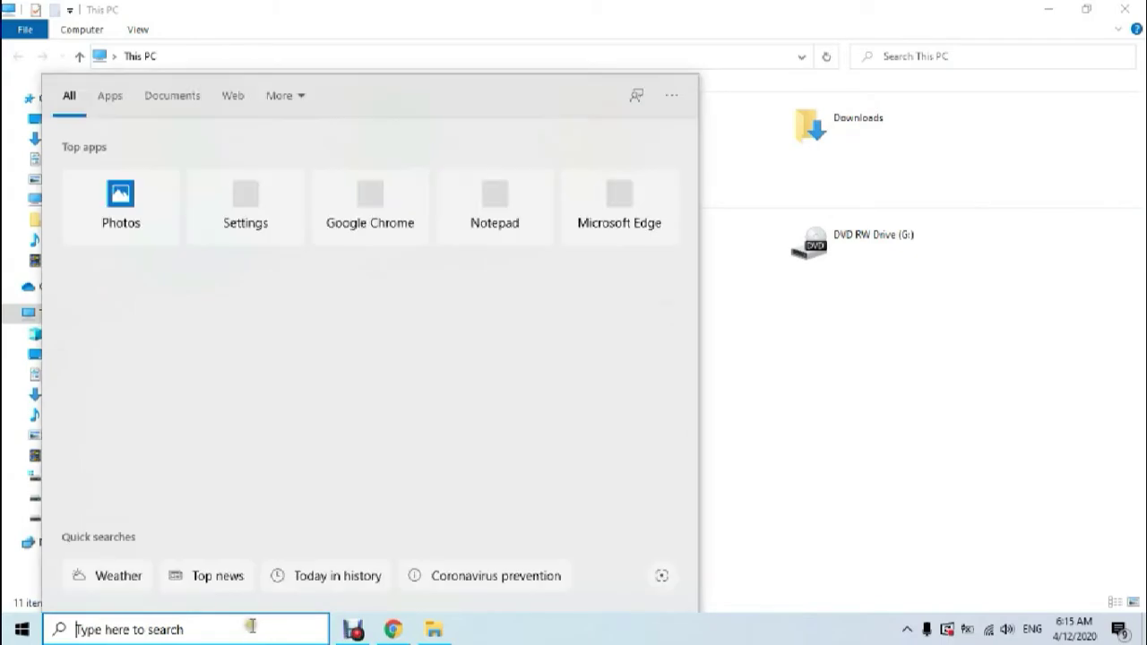
type("c")
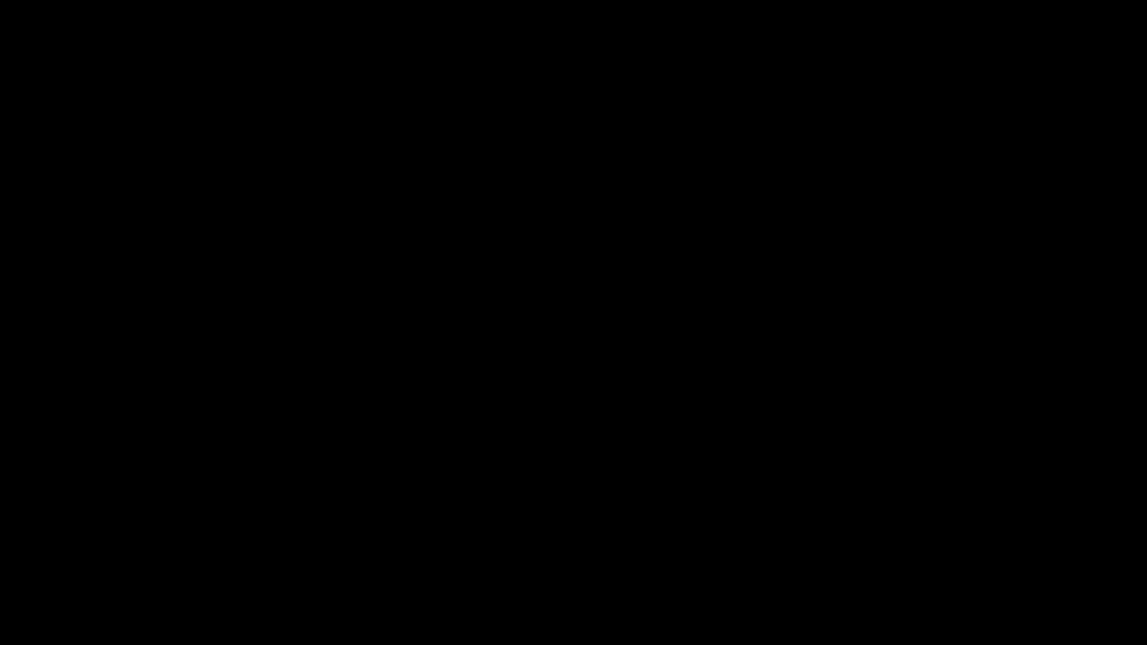
left_click(456, 422)
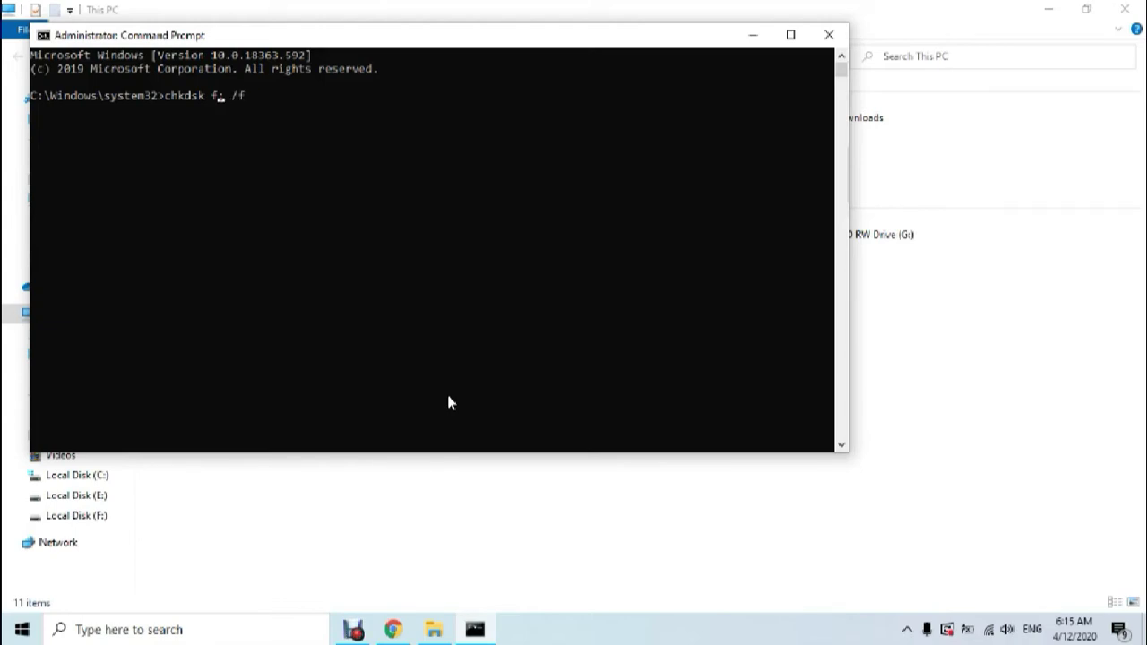
type(":")
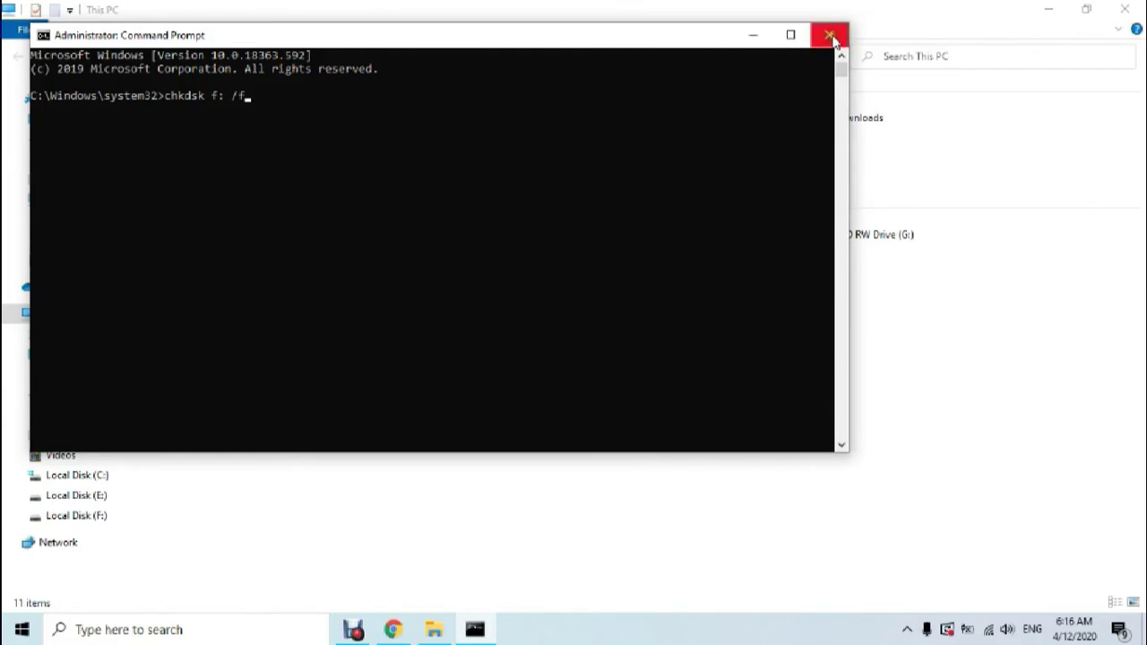
Clear the chkdsk command from the prompt and exit the Command Prompt.
key("BackSpace")
key("BackSpace")
key("BackSpace")
key("BackSpace")
key("BackSpace")
key("BackSpace")
key("BackSpace")
key("BackSpace")
key("BackSpace")
key("BackSpace")
key("BackSpace")
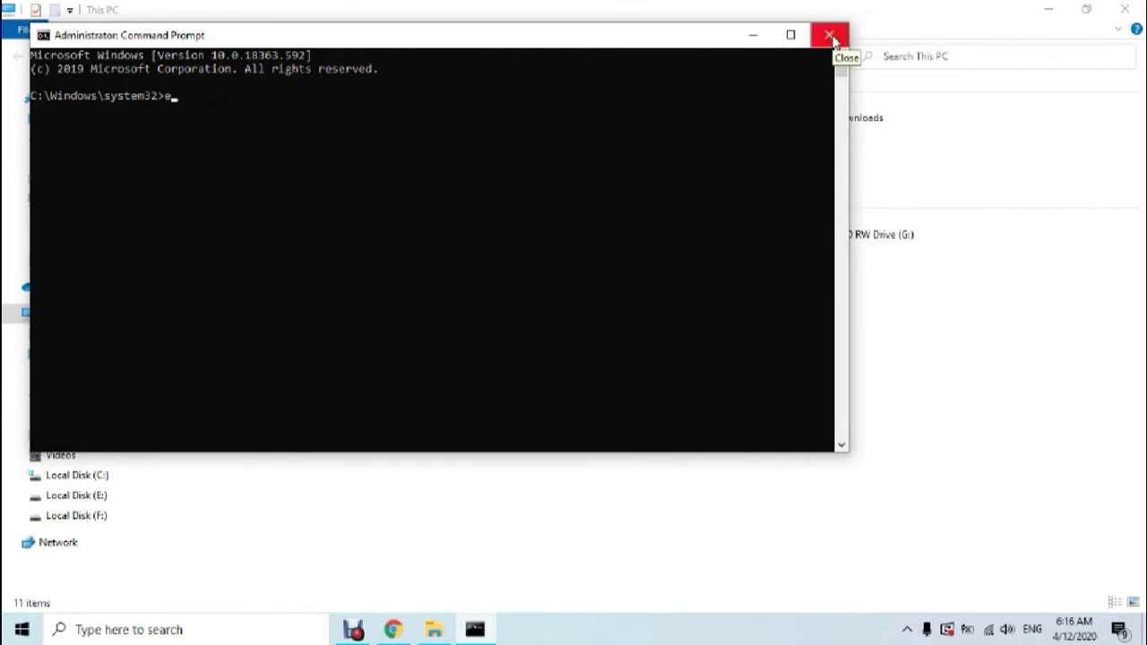
key("Return")
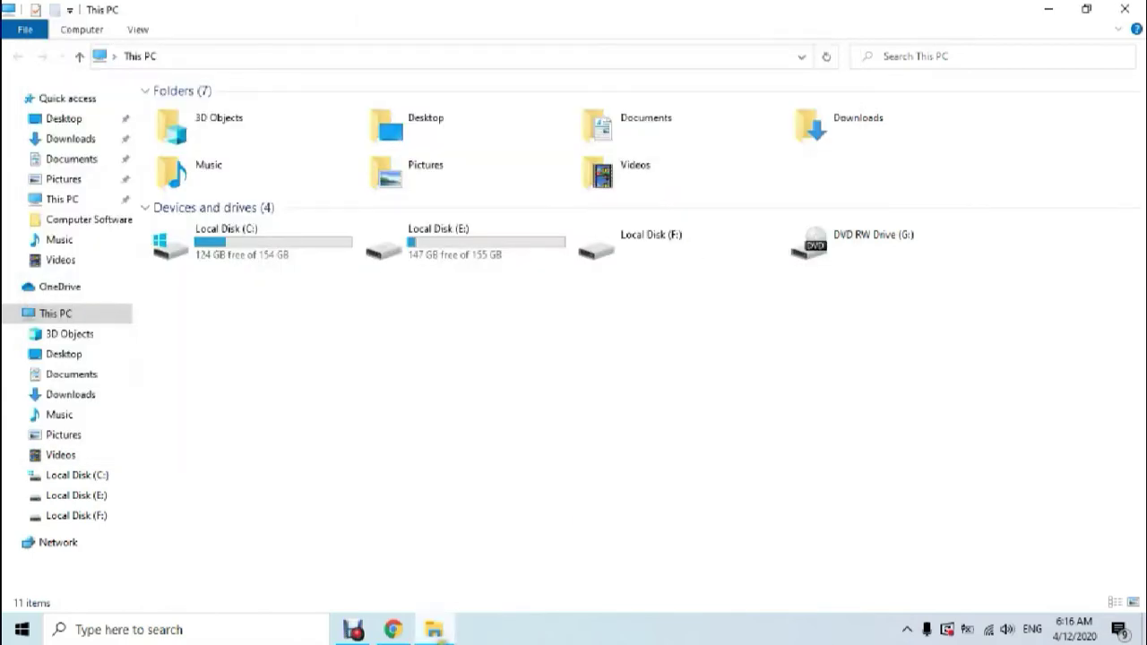
Switch to Chrome, search for "aomei partition assistant" in a new tab and open the diskpart.com Free Partition Manager page.
left_click(392, 629)
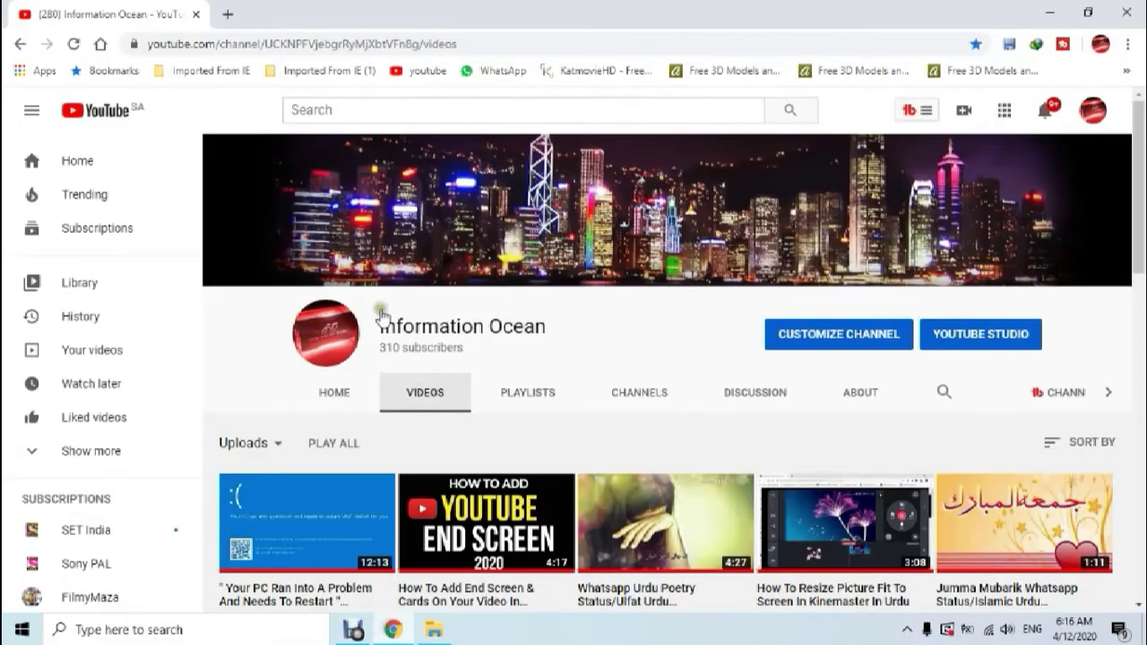
left_click(228, 13)
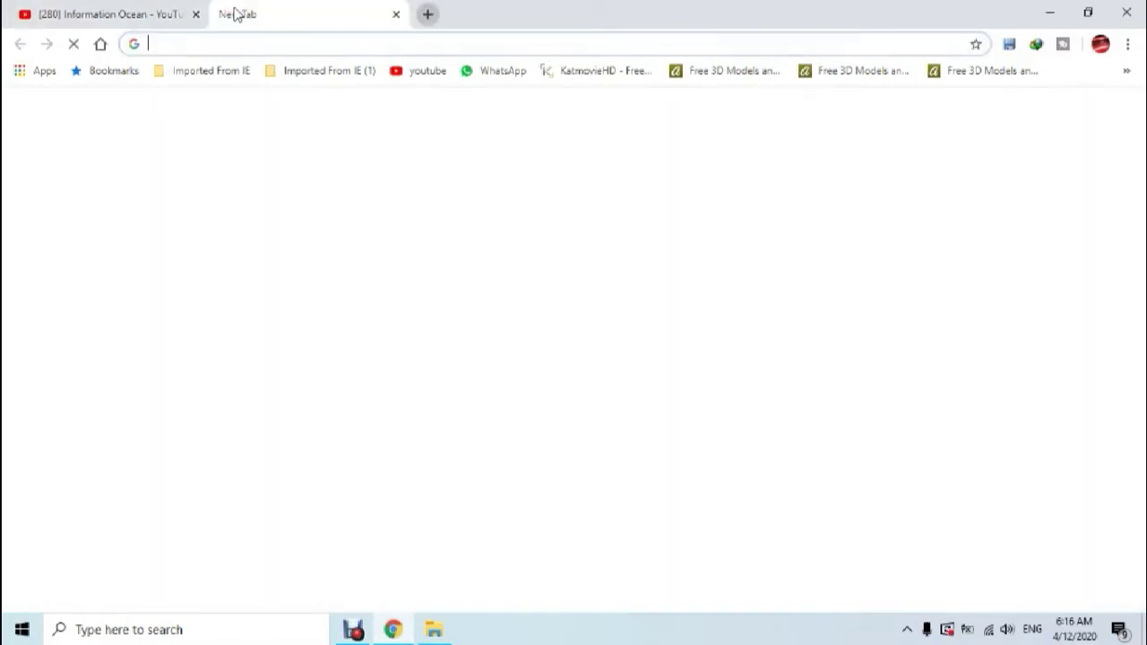
type("aom")
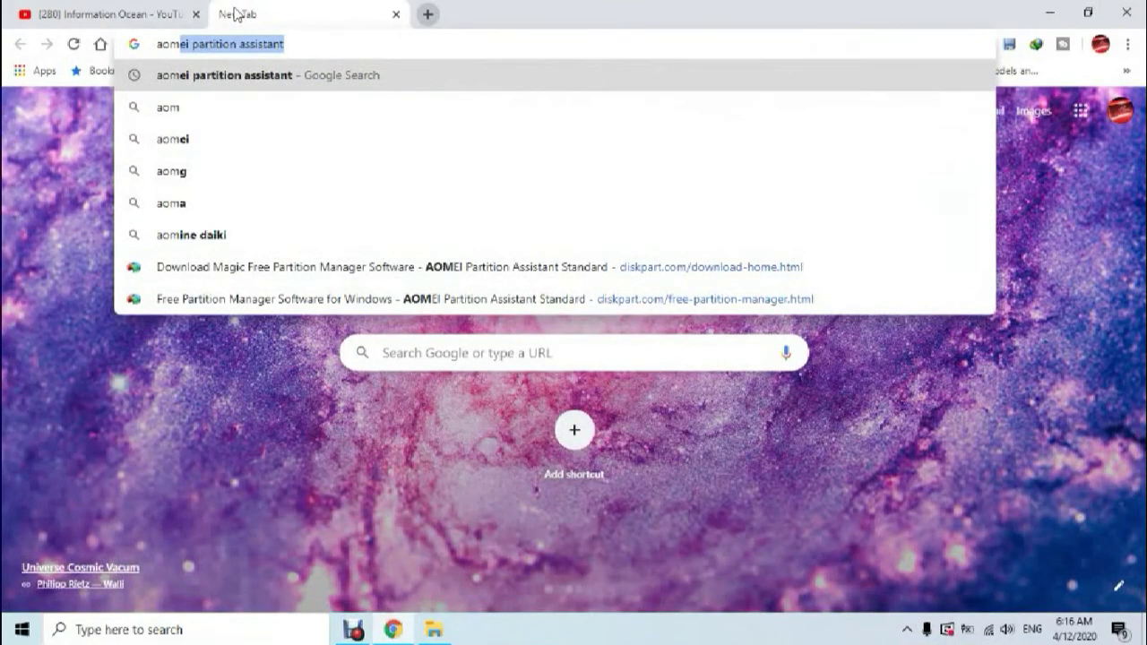
key("Return")
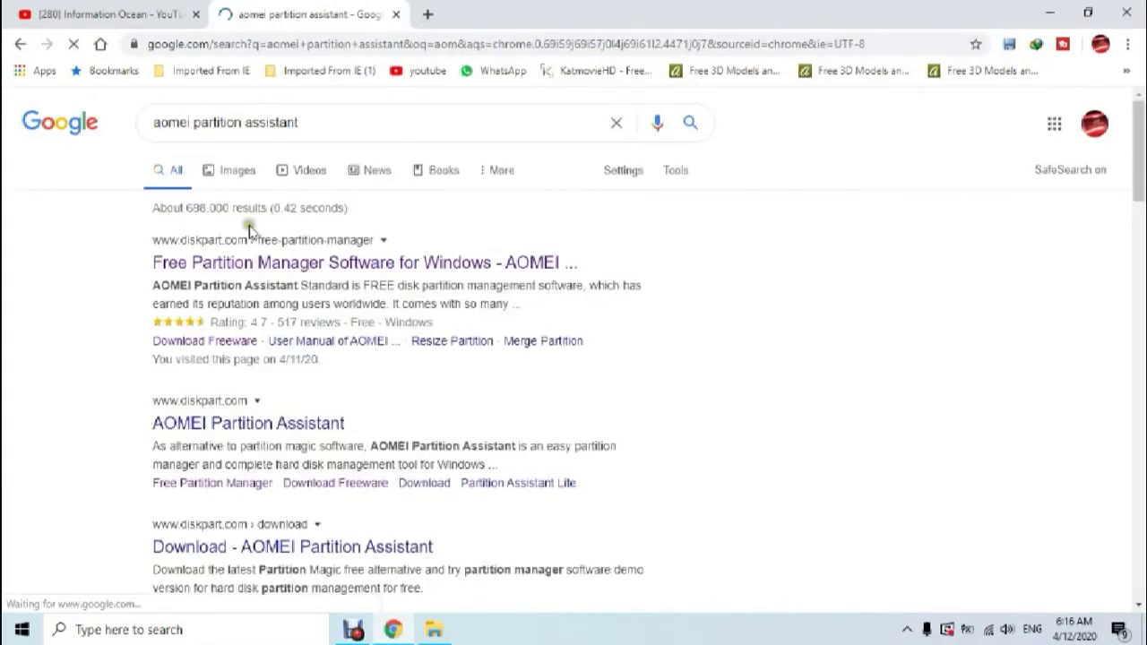
left_click(280, 263)
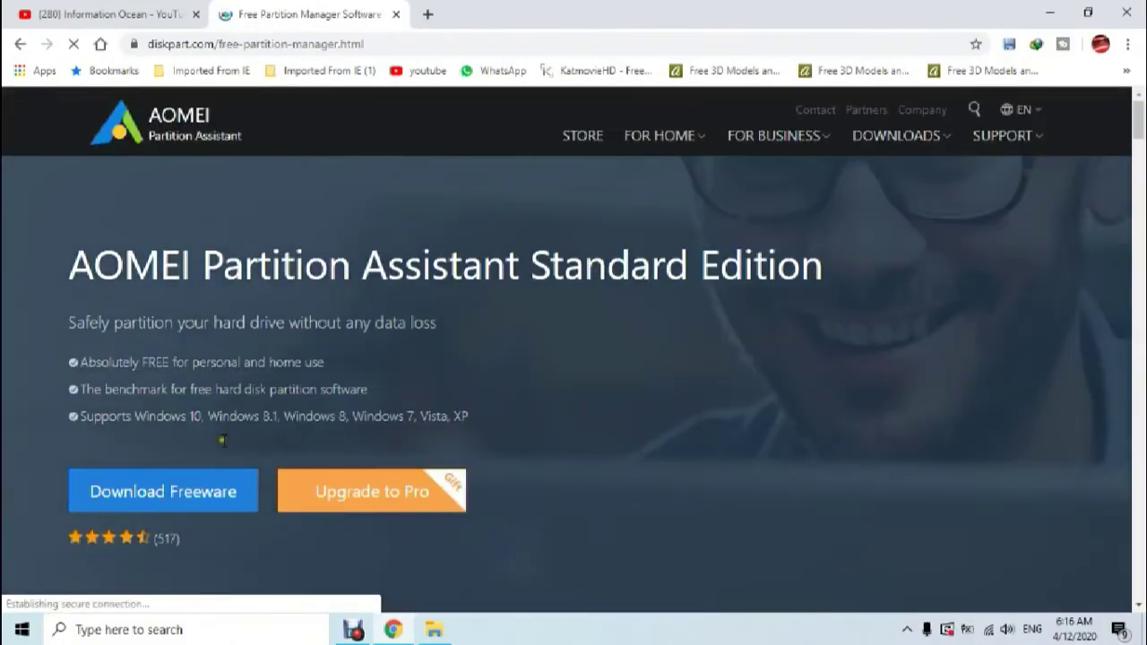
Download the AOMEI Partition Assistant Standard freeware installer PAssist_Std.exe and close its web page.
left_click(170, 498)
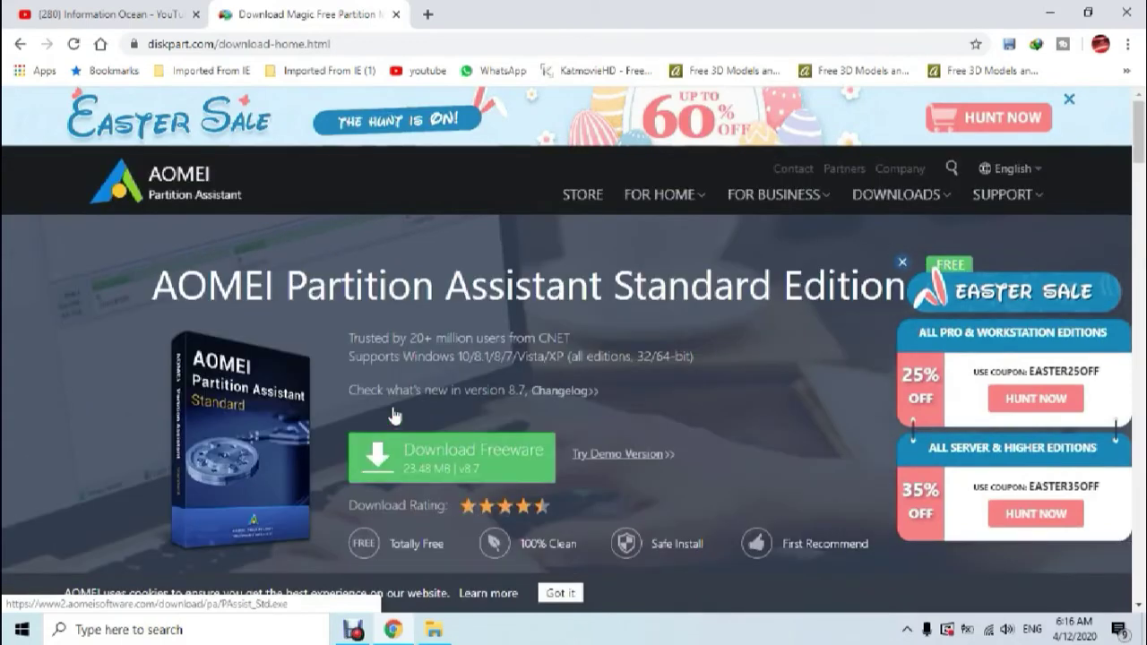
left_click(390, 452)
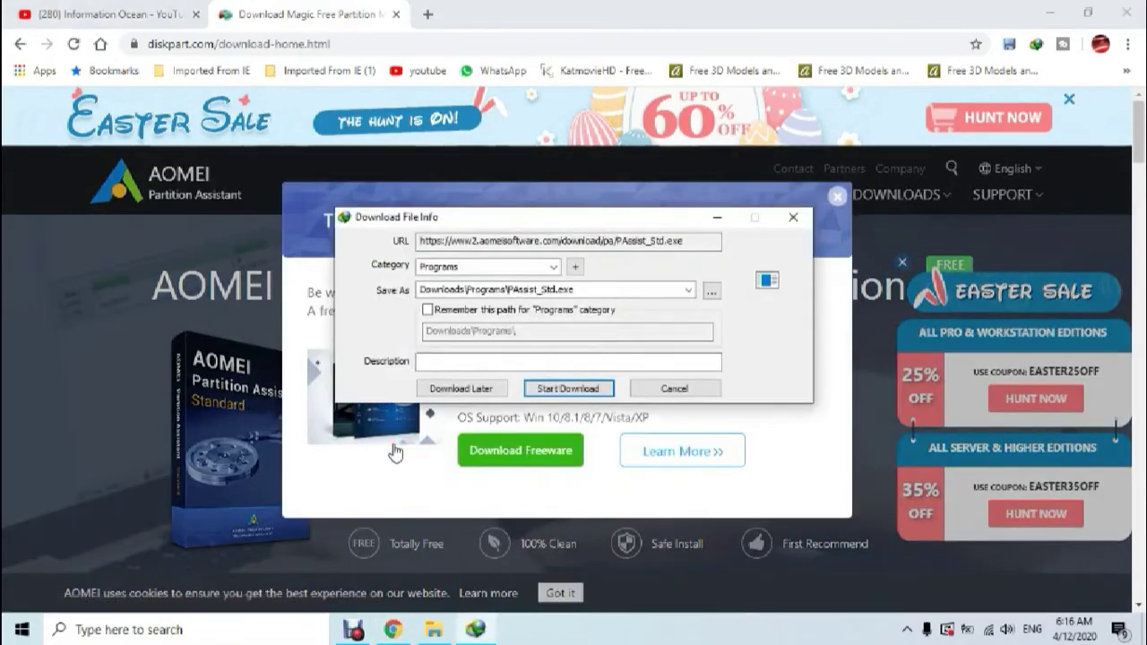
left_click(571, 483)
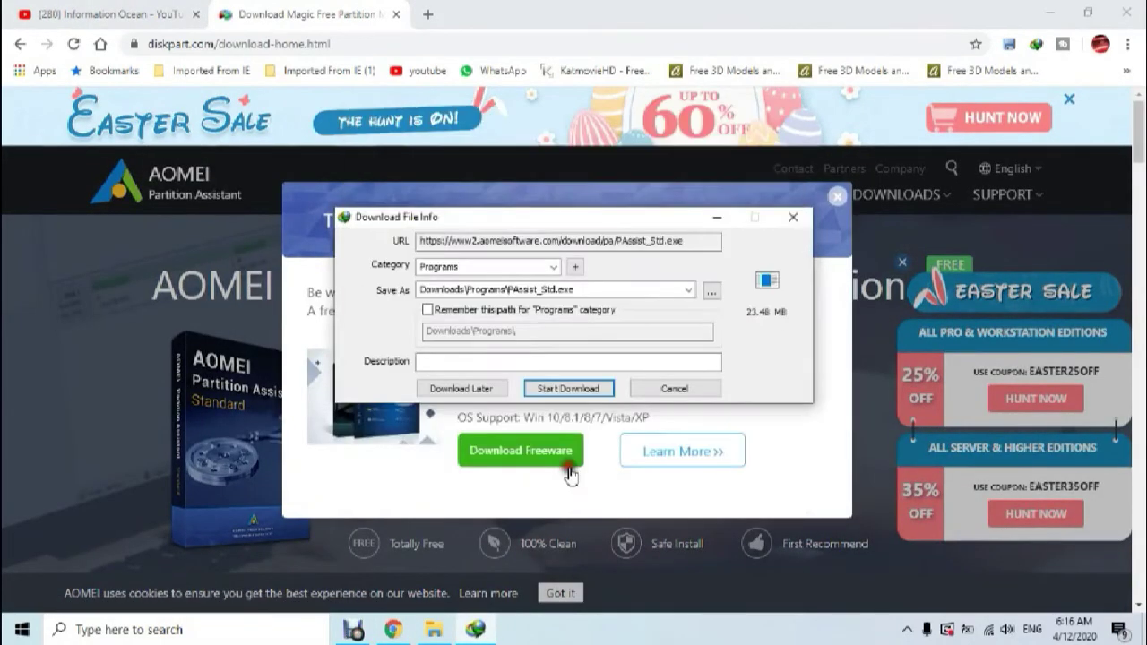
left_click(578, 389)
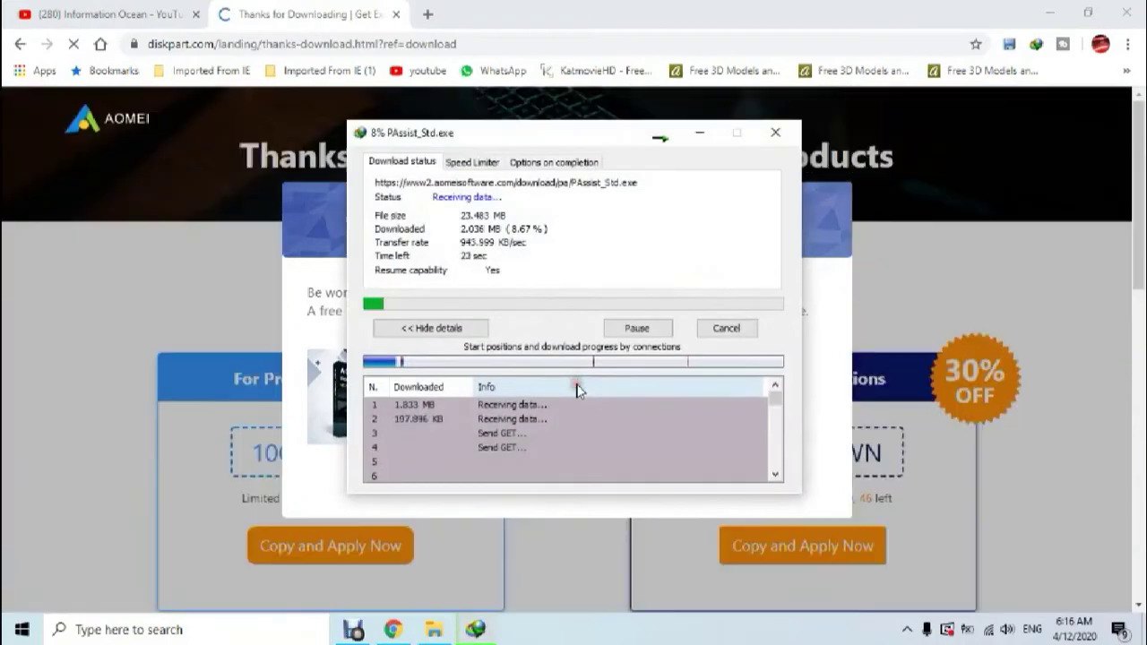
left_click(394, 14)
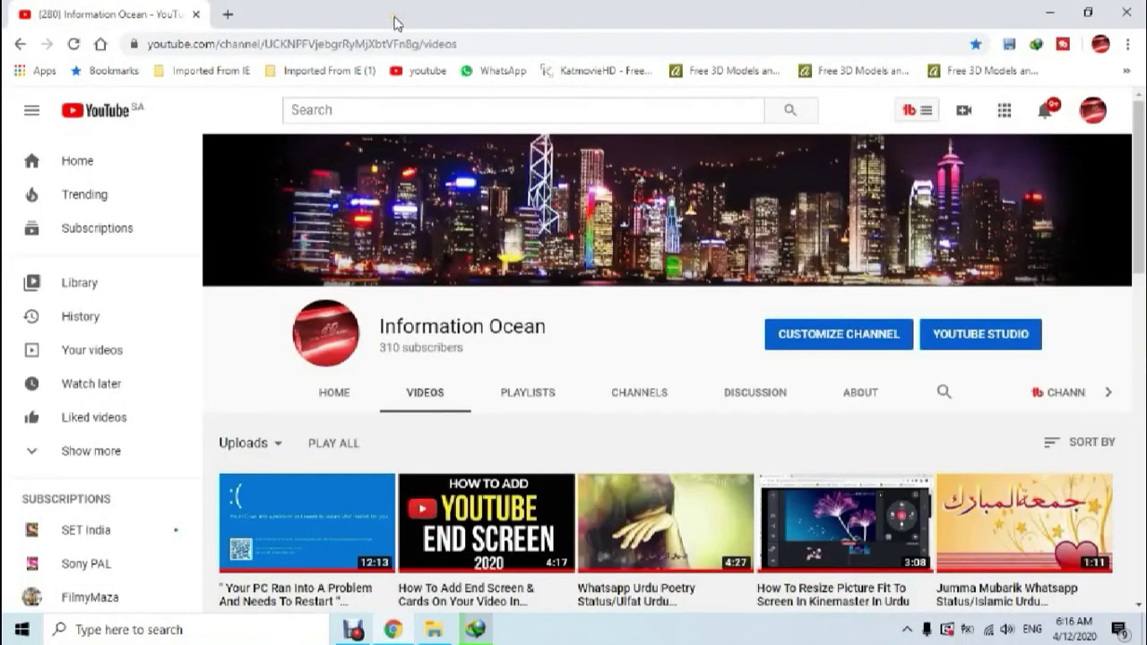
left_click(475, 630)
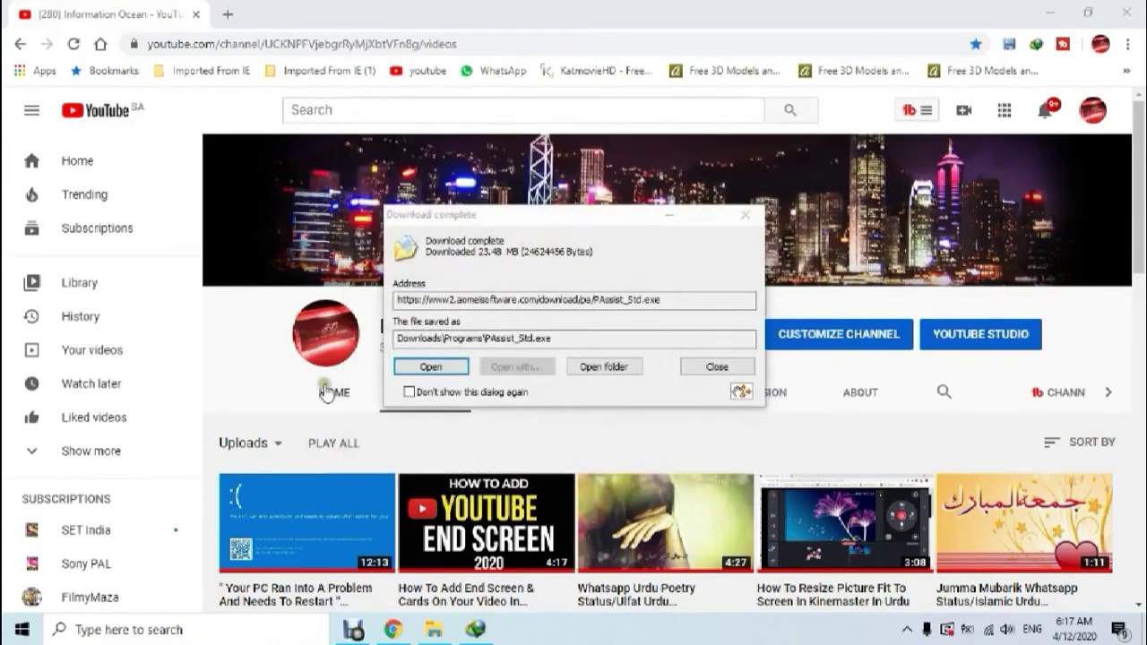
Launch the downloaded installer, skipping the Advanced Edition offer, and accept the license agreement.
left_click(412, 367)
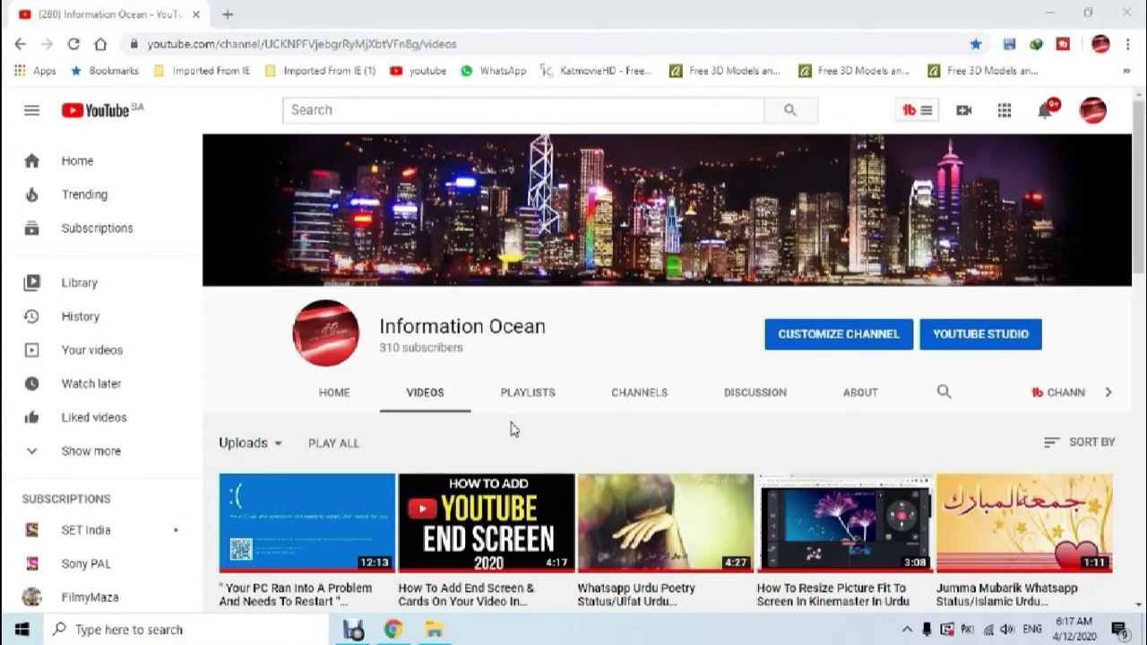
left_click(583, 354)
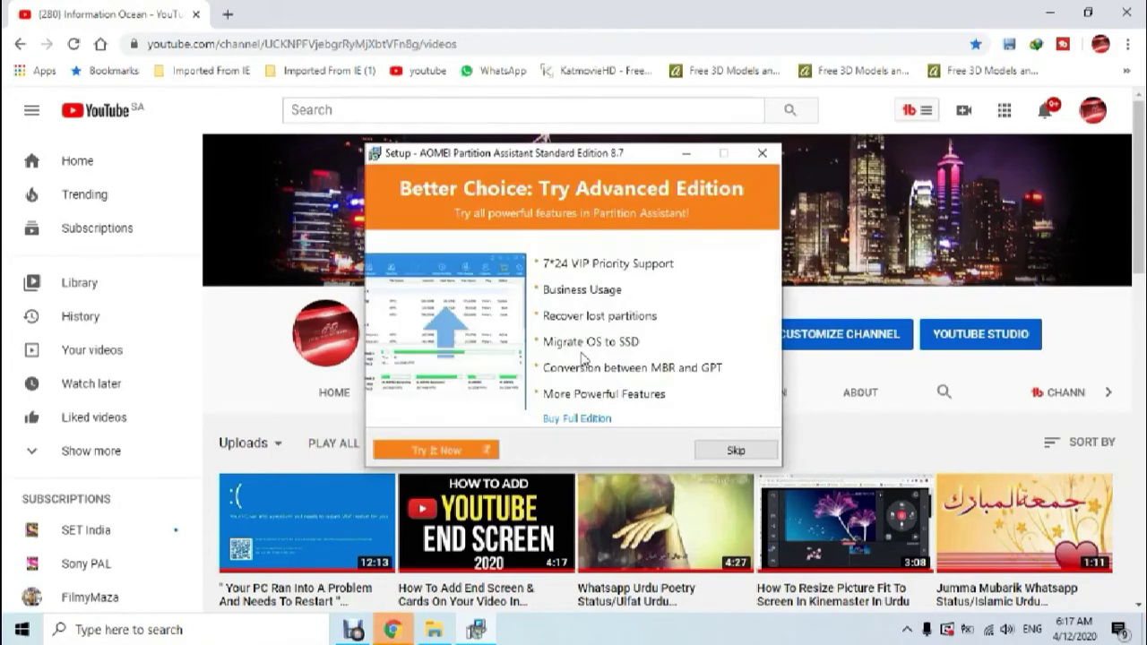
left_click(738, 450)
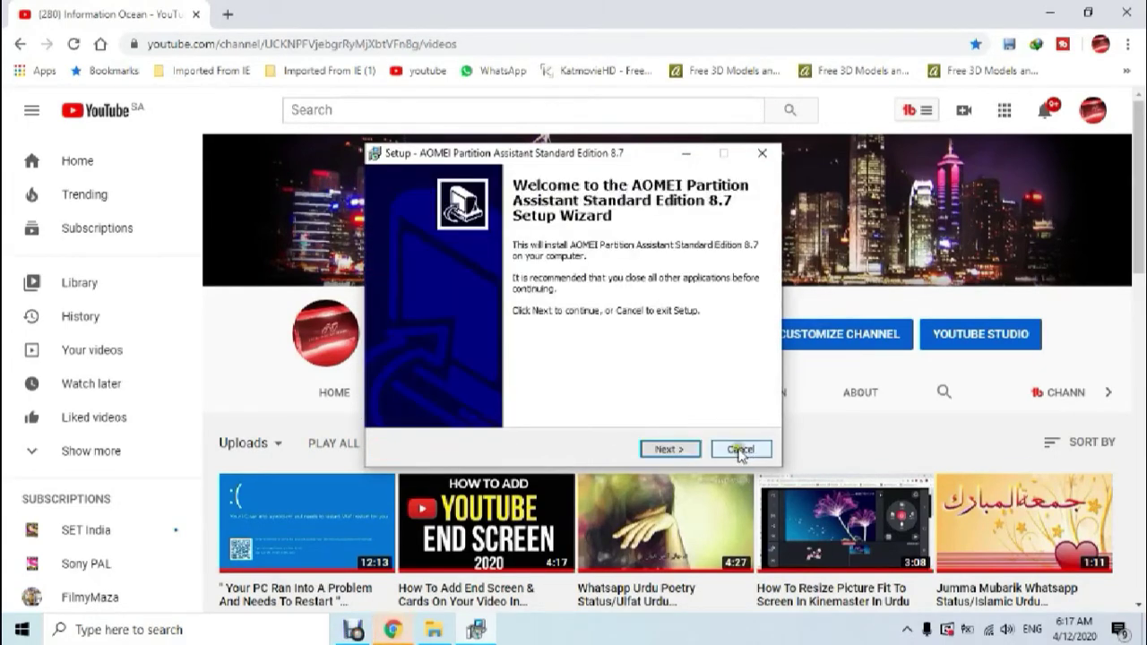
left_click(682, 457)
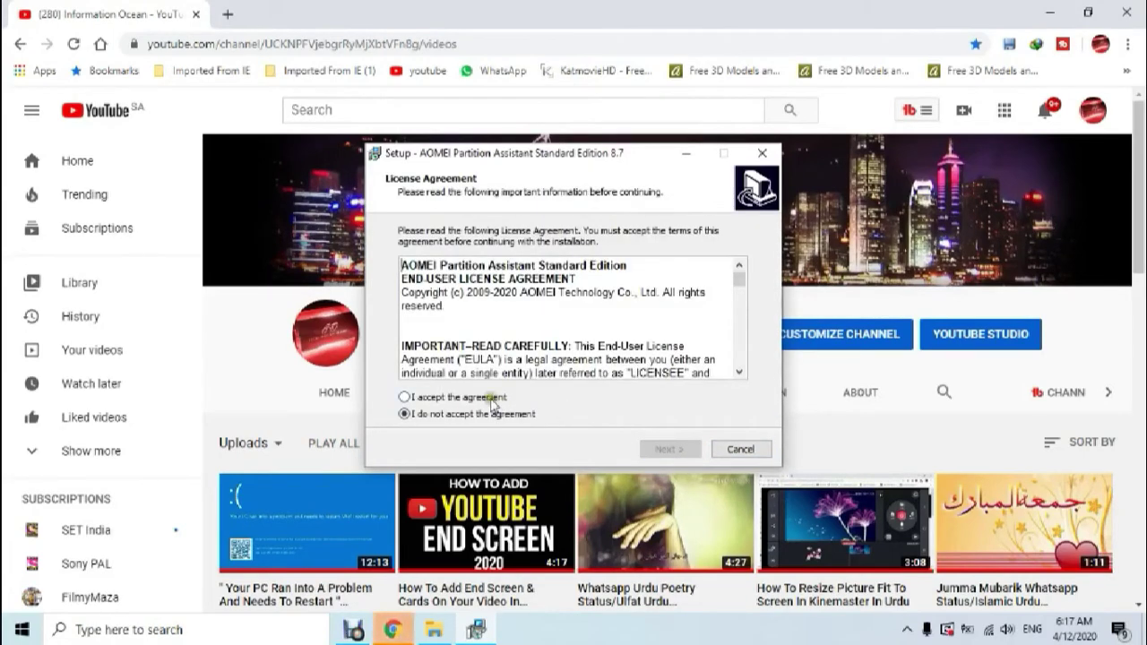
left_click(491, 400)
left_click(664, 451)
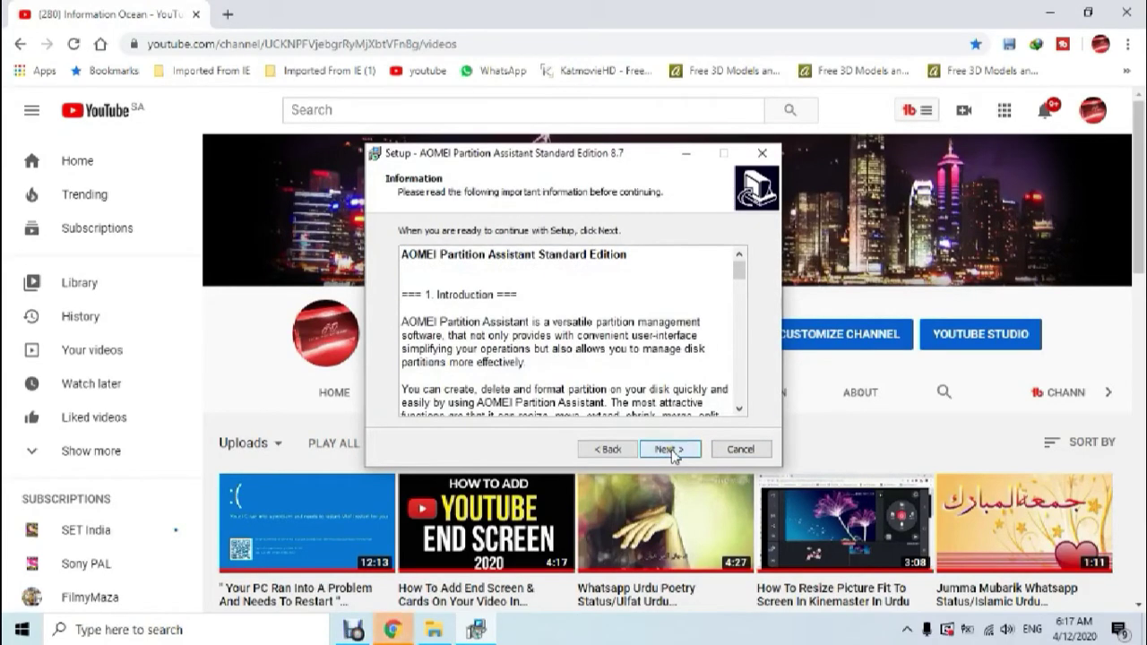
Install AOMEI Partition Assistant with a desktop icon, opt out of the UX Improvement Program, and finish setup with the program set to run.
left_click(672, 453)
left_click(671, 450)
left_click(671, 449)
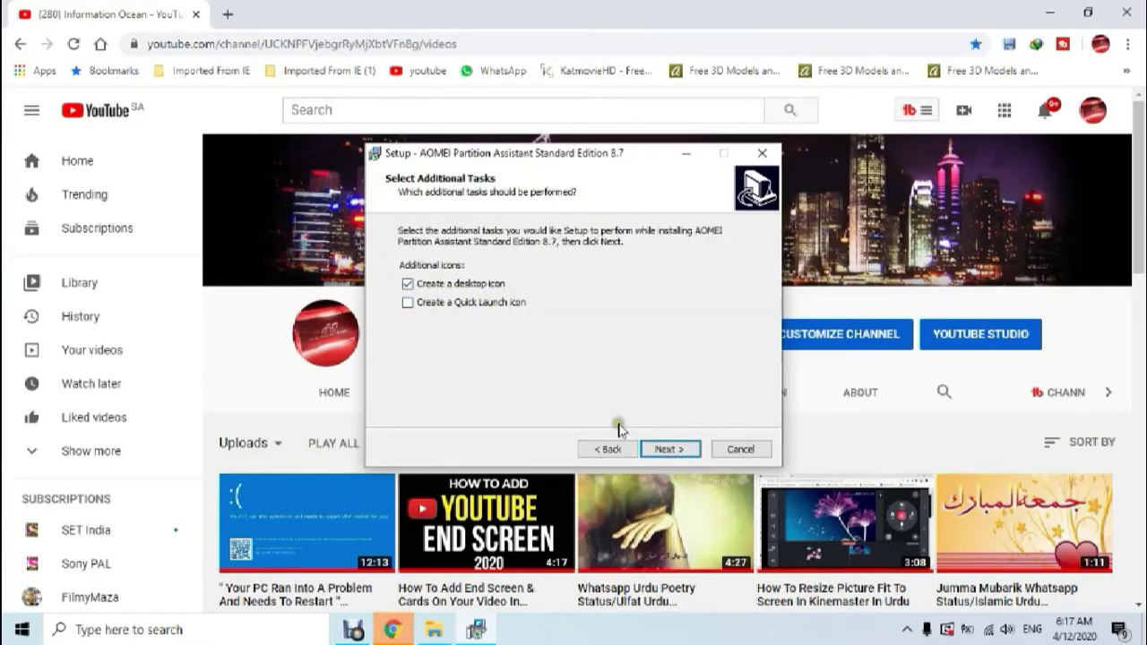
left_click(671, 449)
left_click(671, 450)
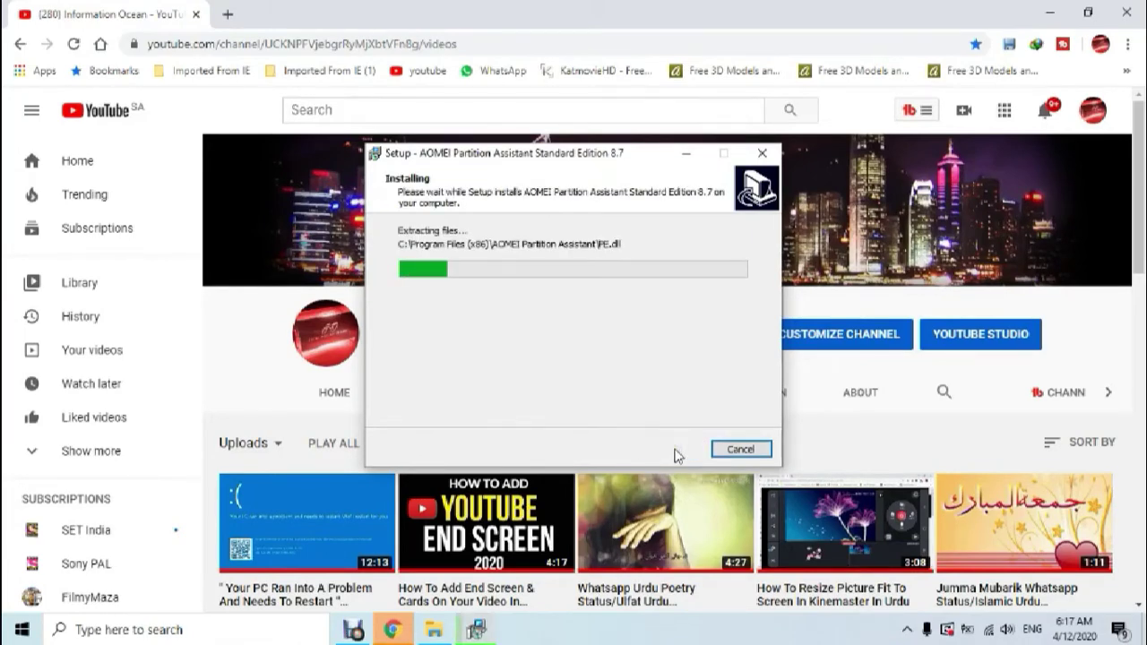
left_click(543, 335)
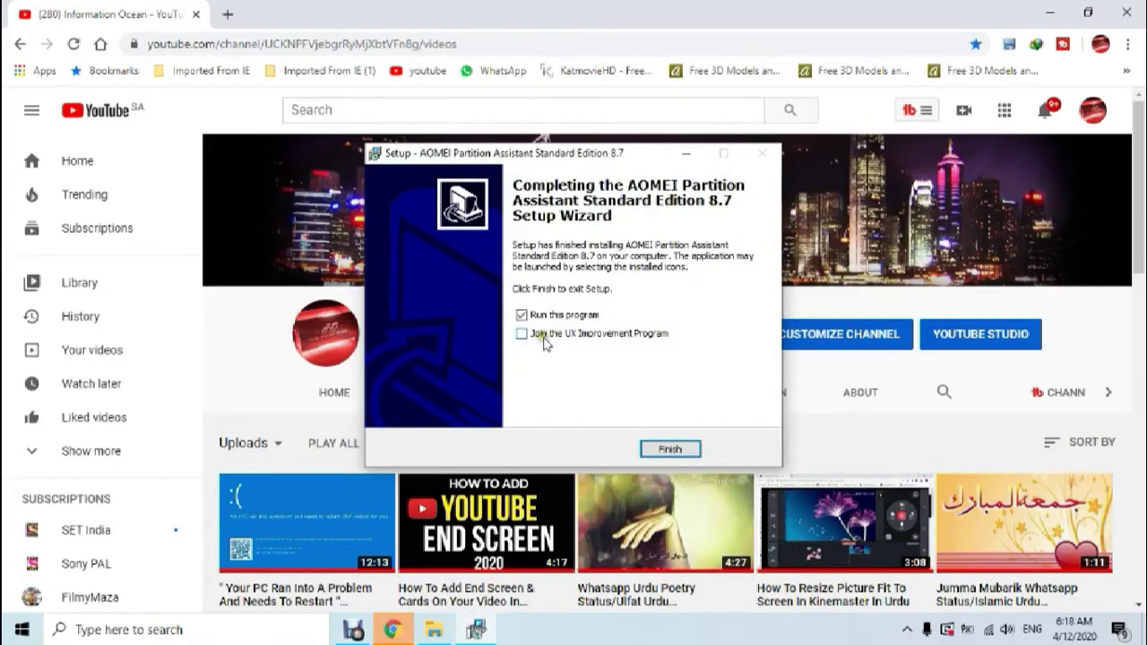
left_click(670, 450)
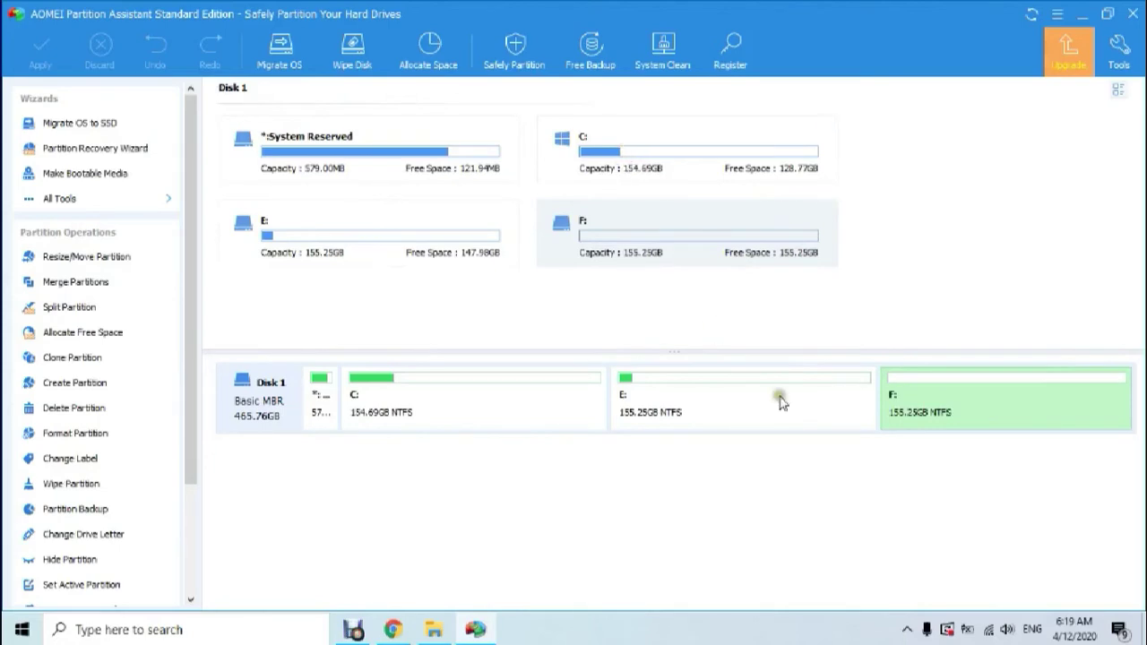
Run Check Partition on the F: partition with the option to check and fix errors using chkdsk.exe, and close the completed operation.
right_click(930, 401)
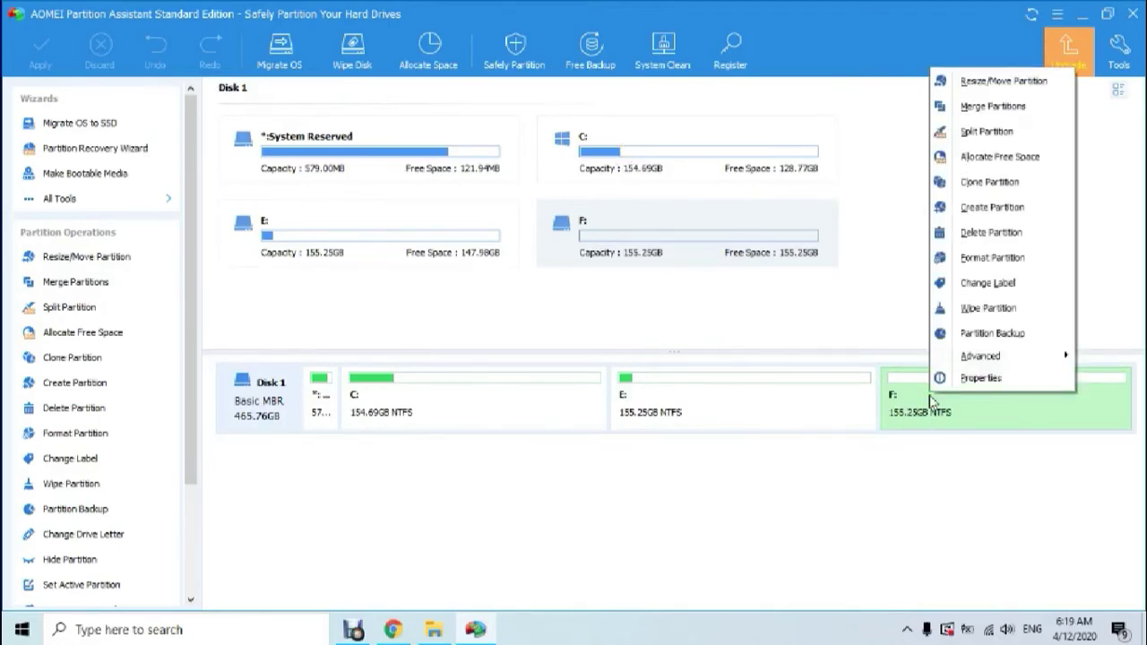
mouse_move(976, 359)
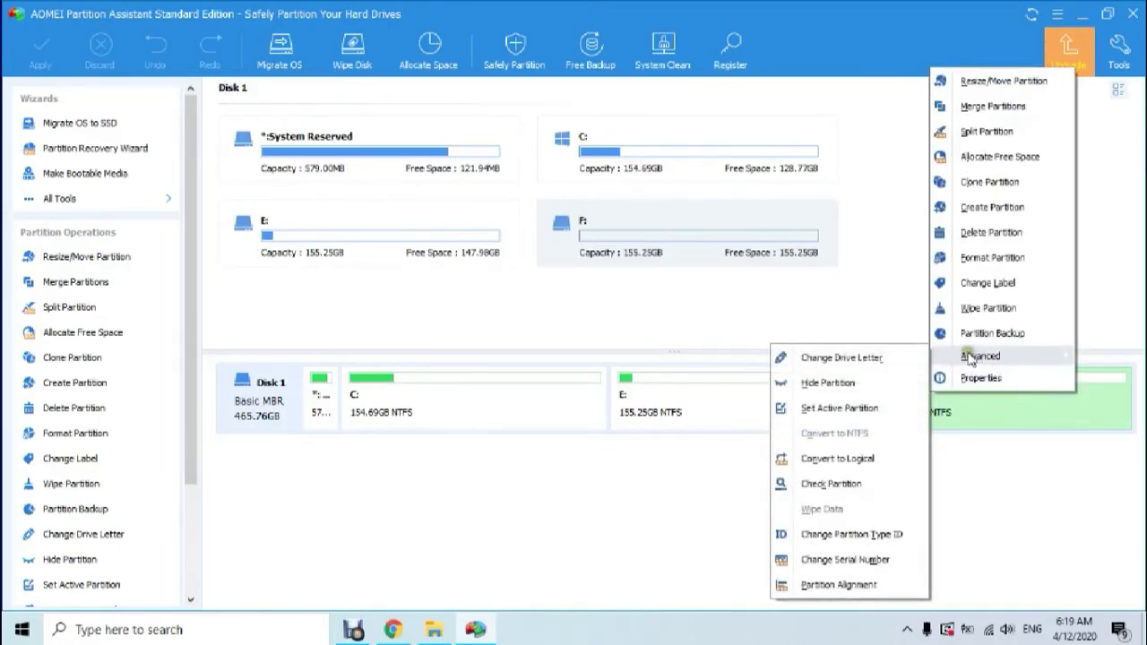
left_click(831, 485)
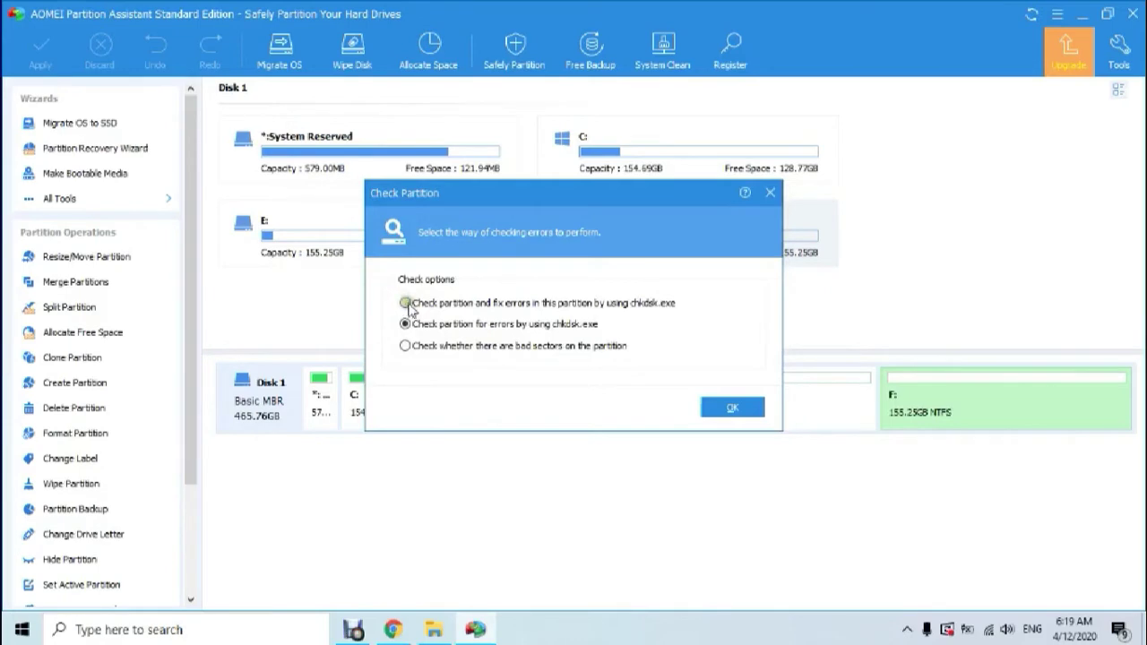
left_click(409, 304)
left_click(729, 409)
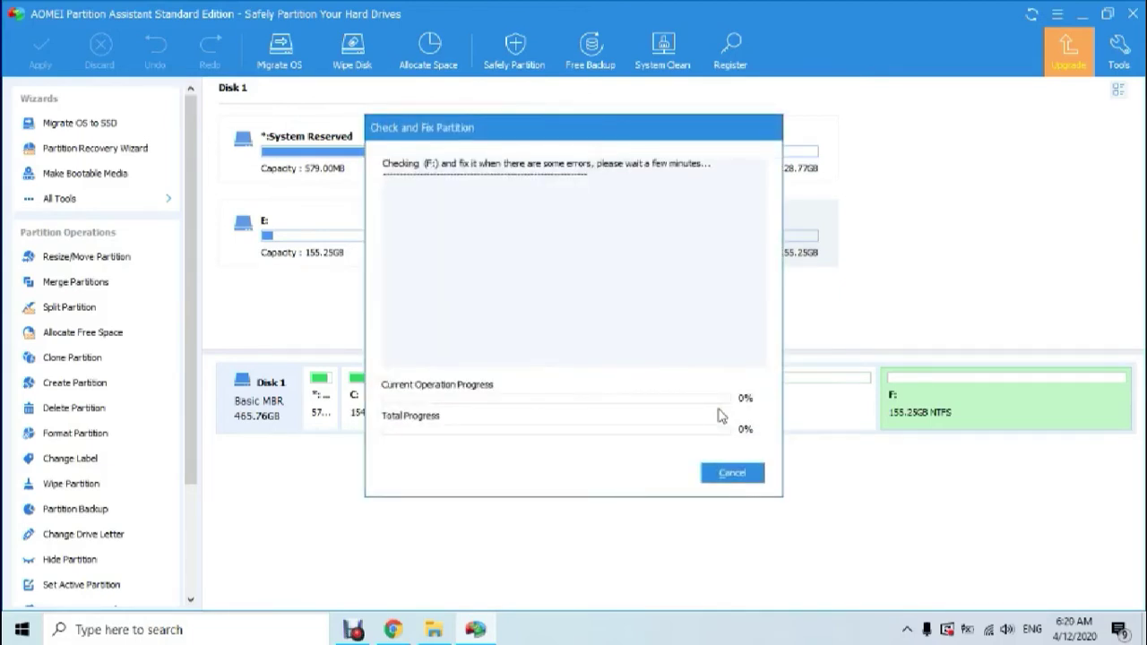
left_click(716, 413)
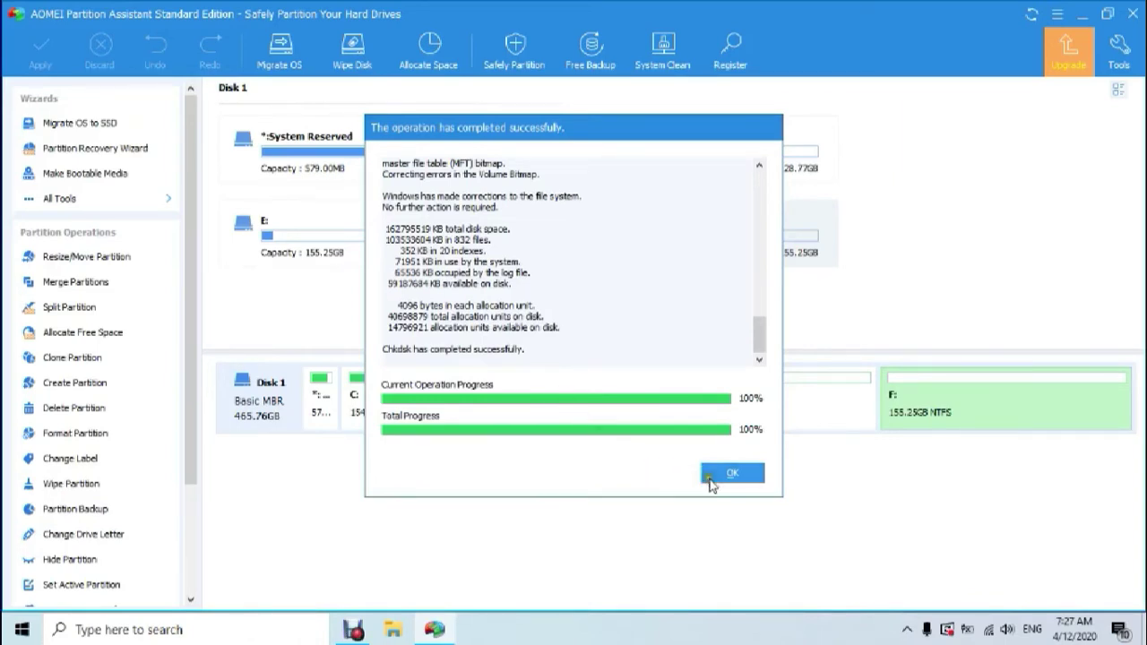
left_click(731, 473)
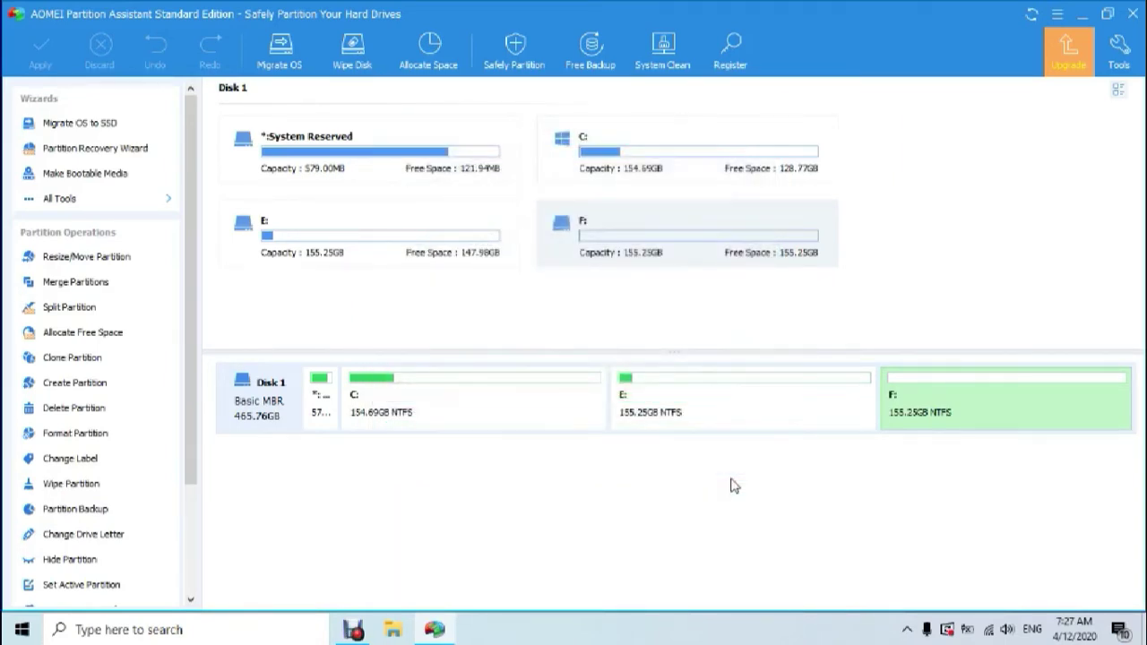
Check the F: drive under This PC in File Explorer, refresh the view and close the window.
left_click(388, 631)
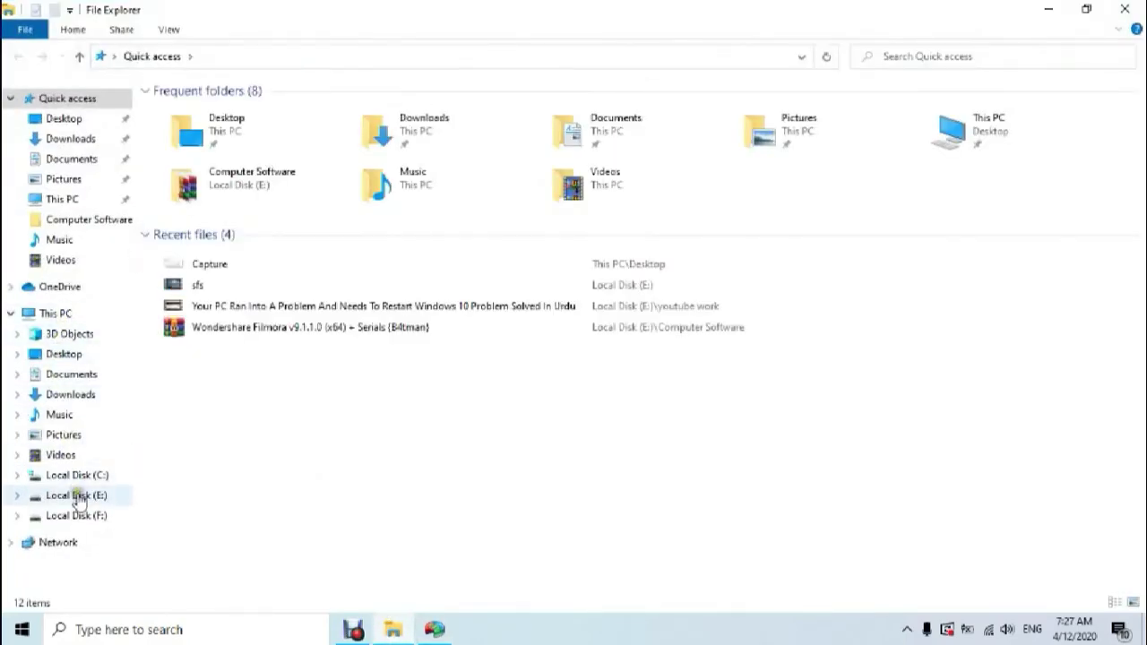
left_click(74, 311)
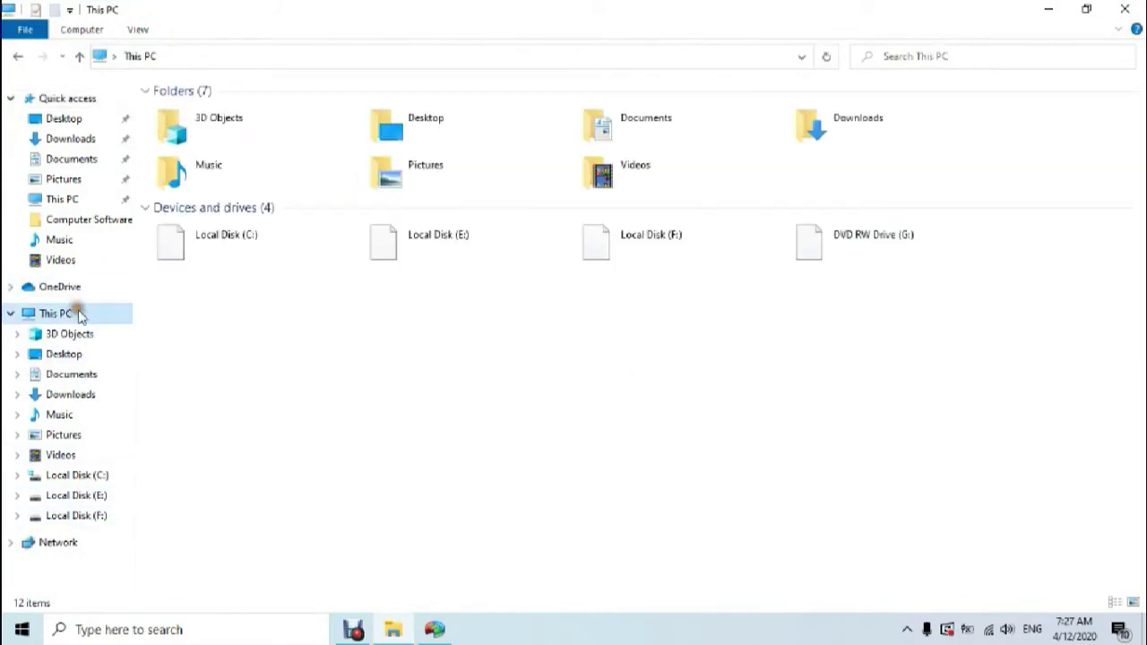
right_click(640, 308)
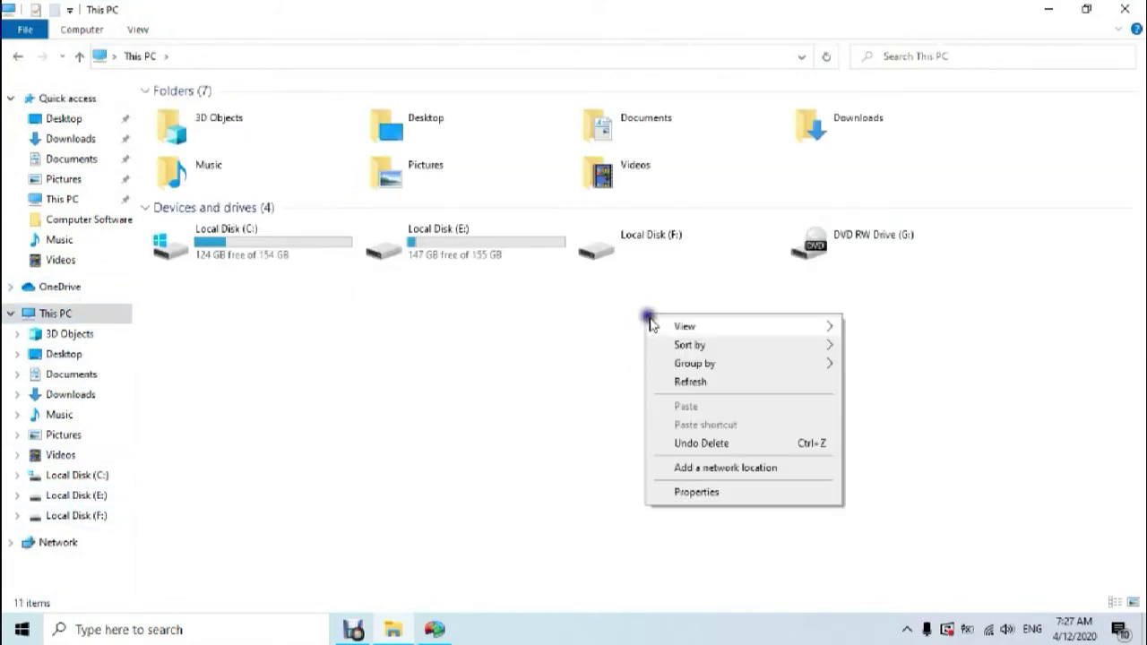
left_click(706, 387)
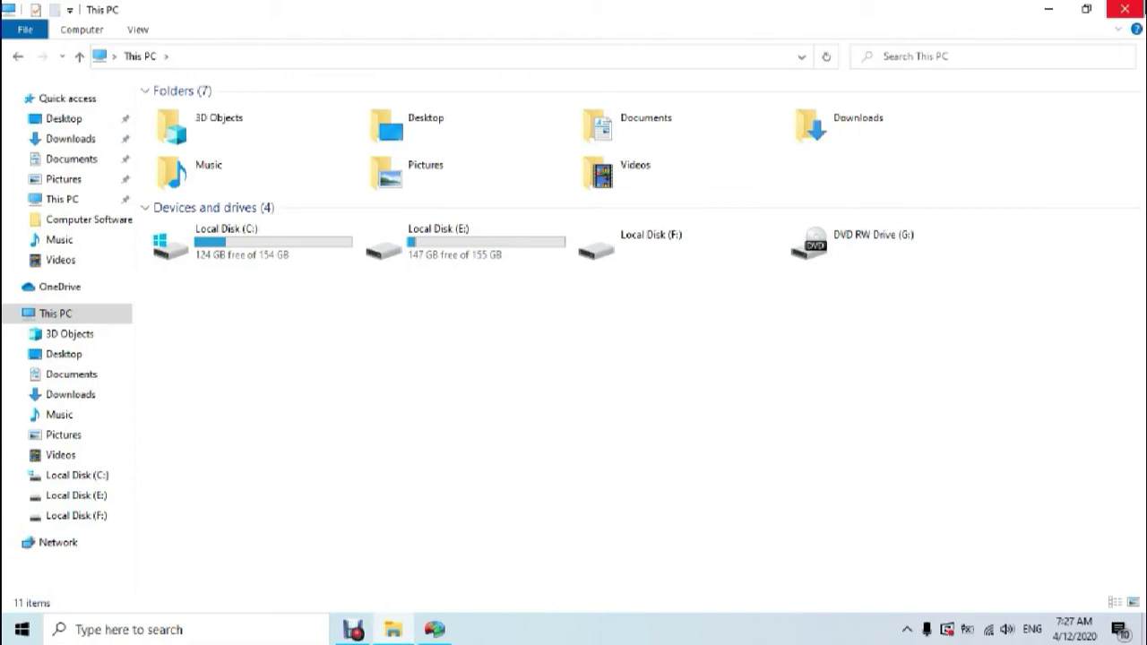
left_click(1125, 9)
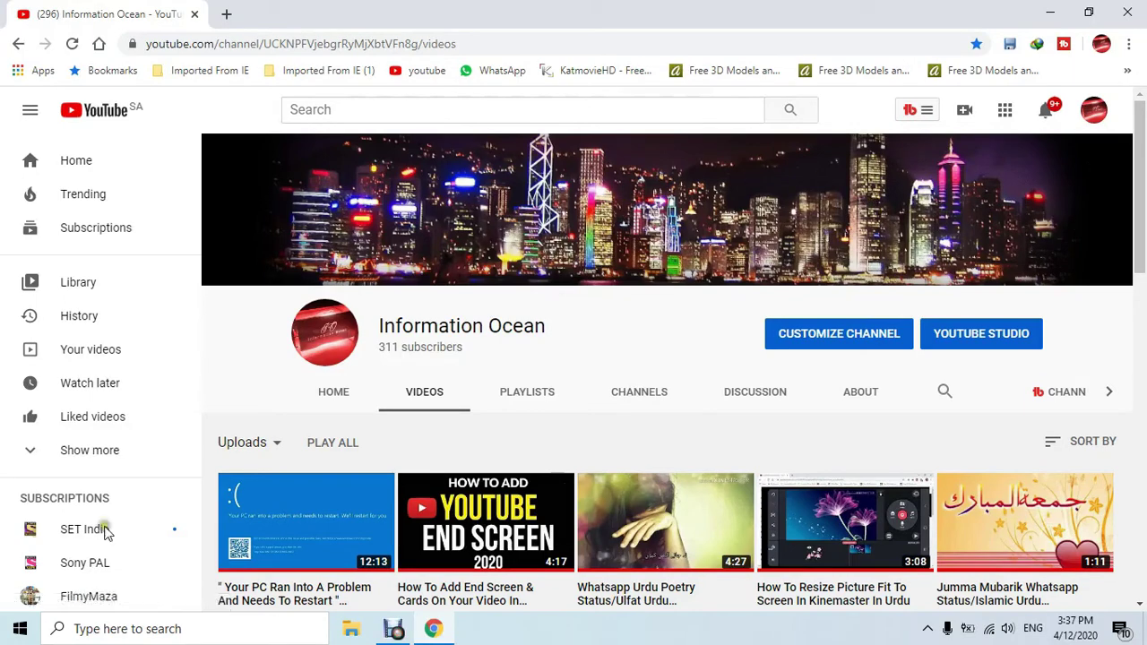
Open This PC from the Start menu and try to open Local Disk (F:).
left_click(9, 635)
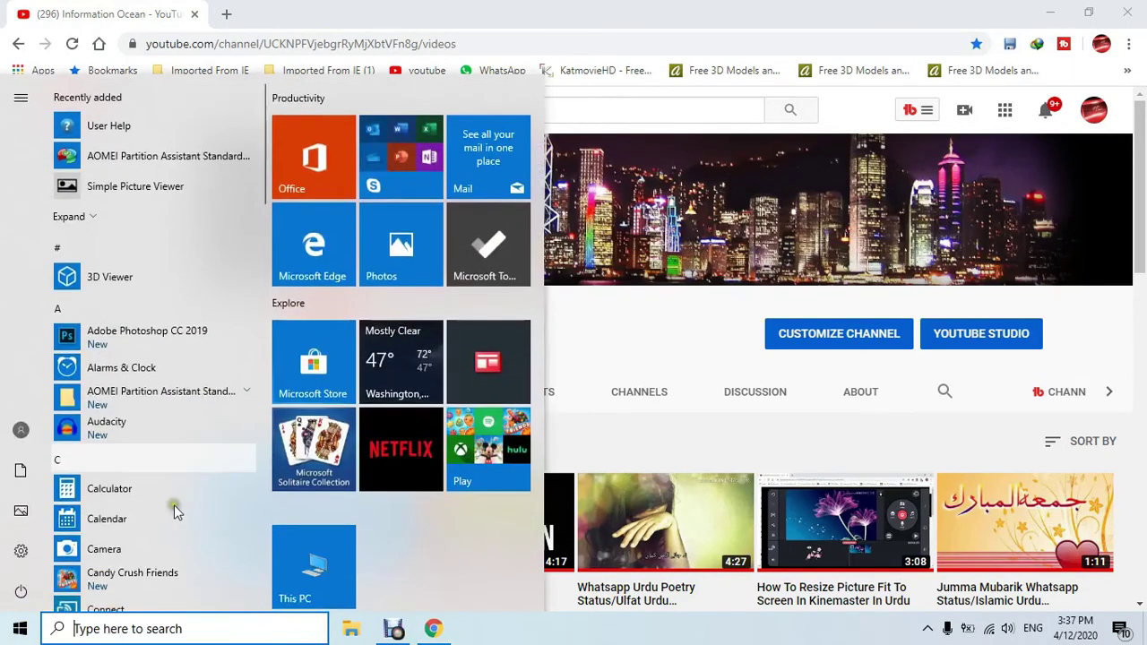
left_click(303, 560)
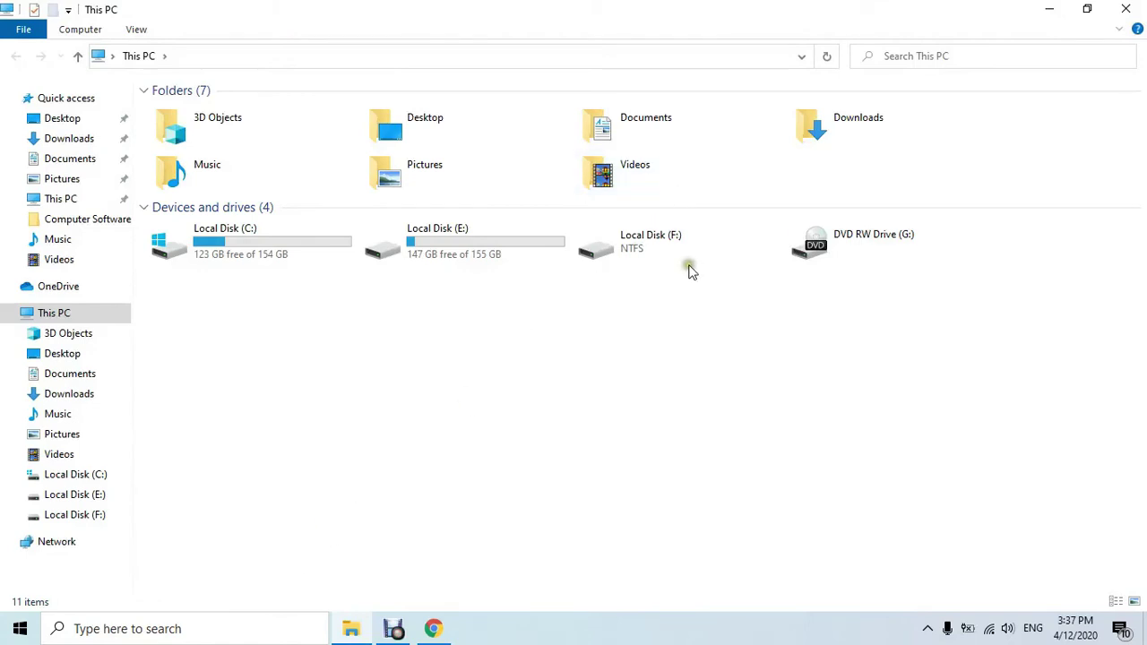
double_click(624, 255)
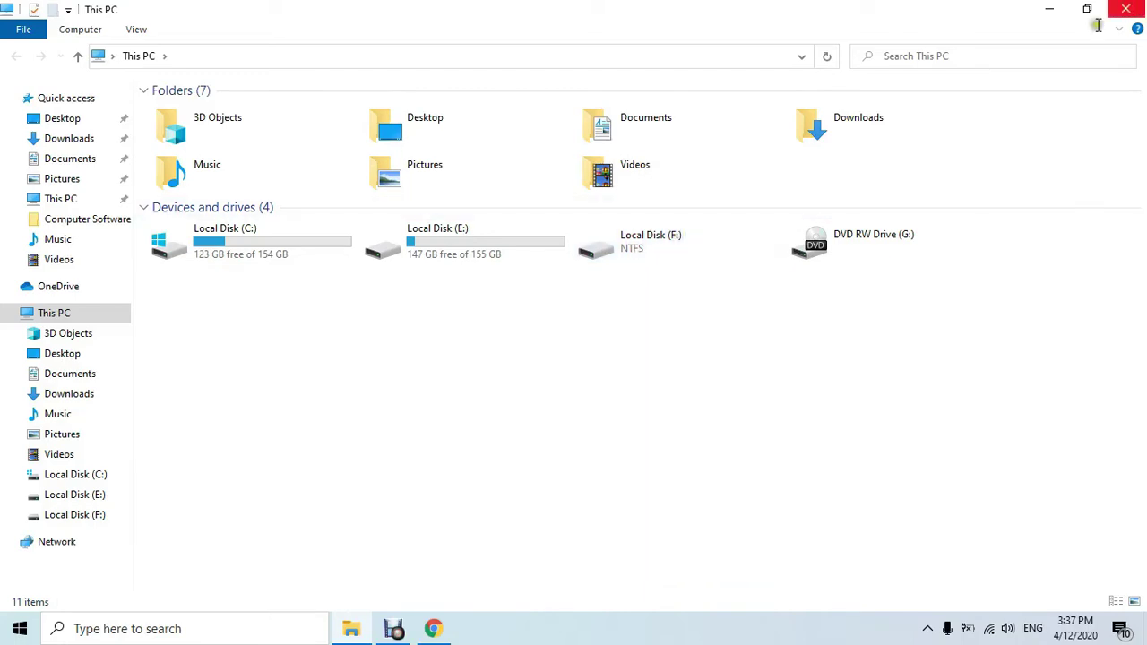
Open Command Prompt as administrator and run chkdsk /f f: to repair the F: drive.
left_click(154, 635)
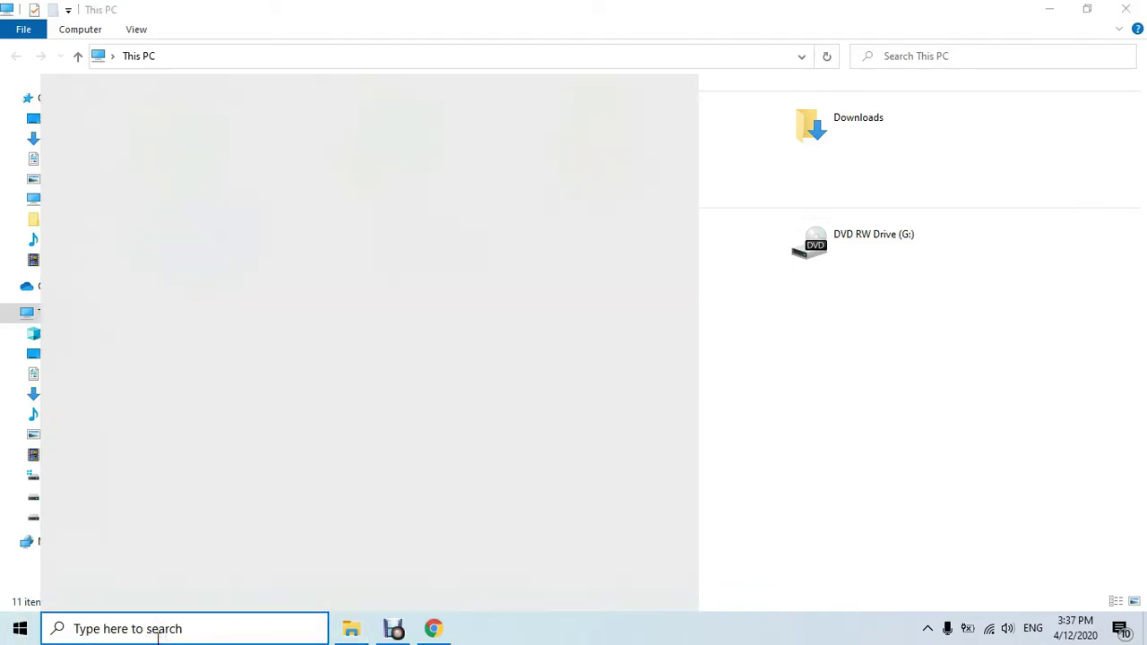
type("cmd")
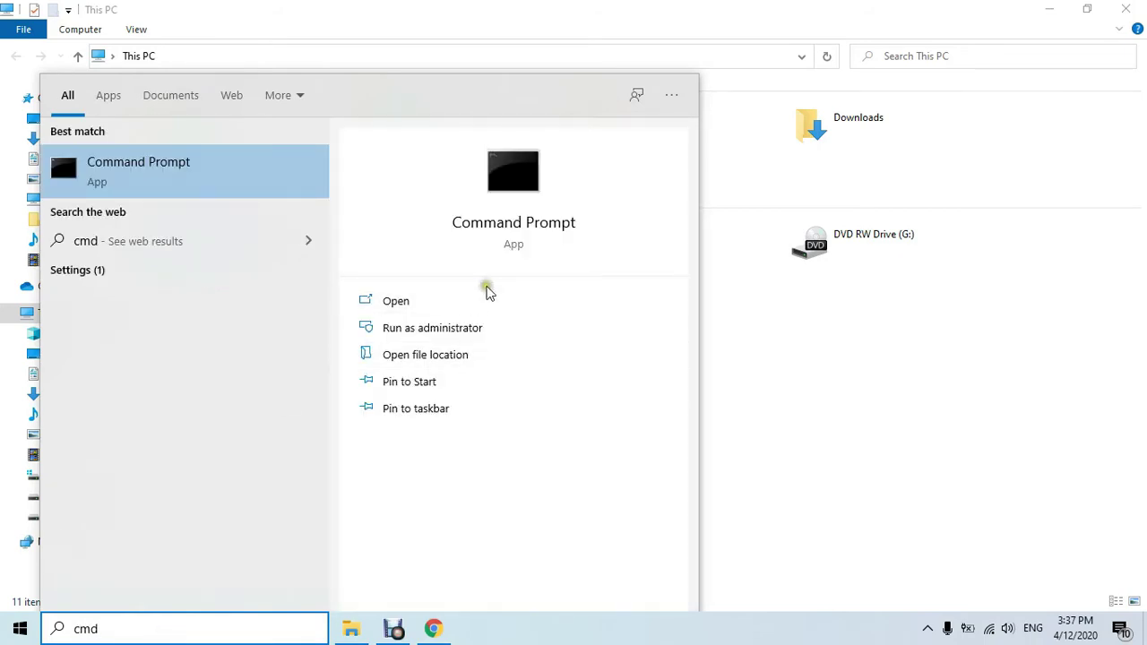
left_click(466, 329)
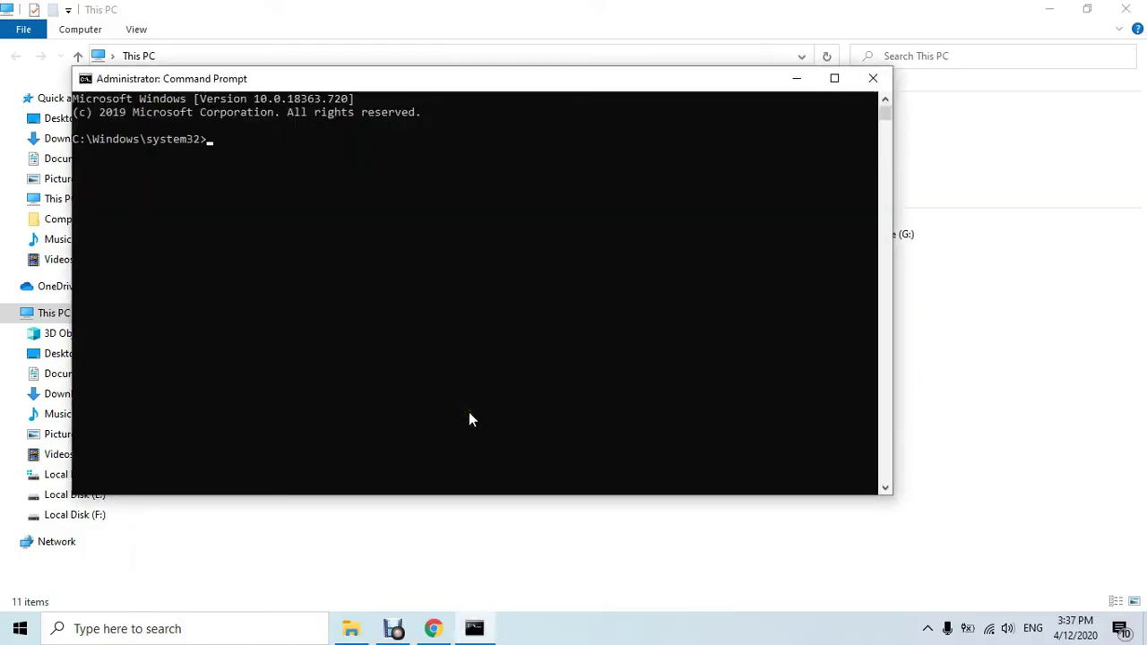
type("chkdsk /f f:")
key("Return")
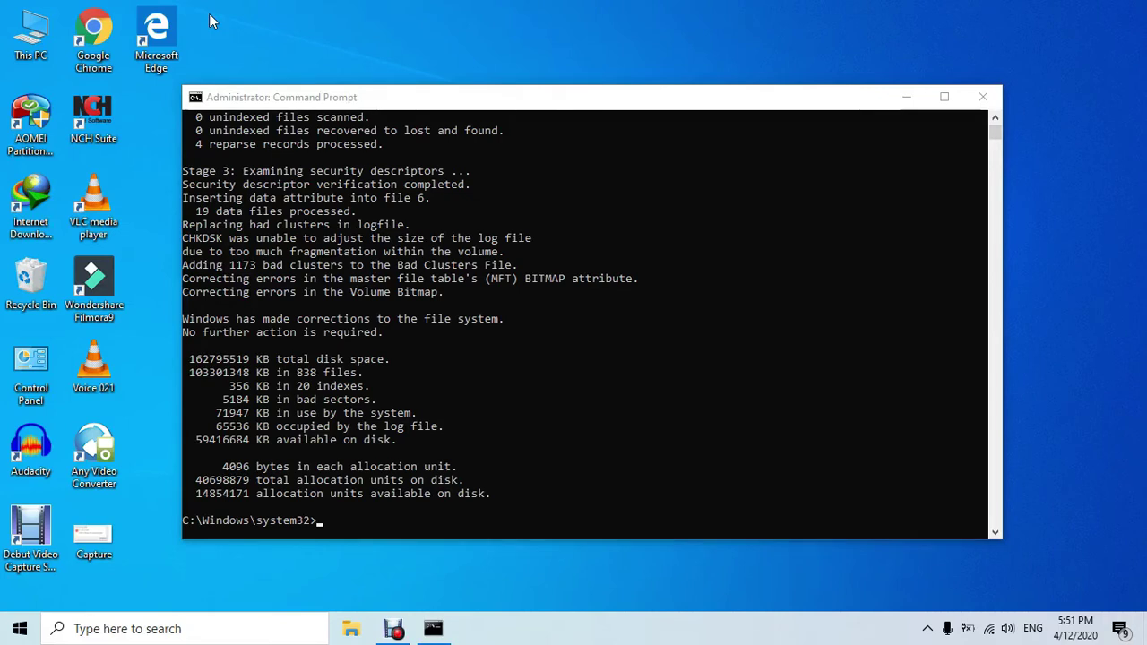
Exit the Command Prompt with the exit command and refresh the desktop.
left_click(483, 106)
type("e")
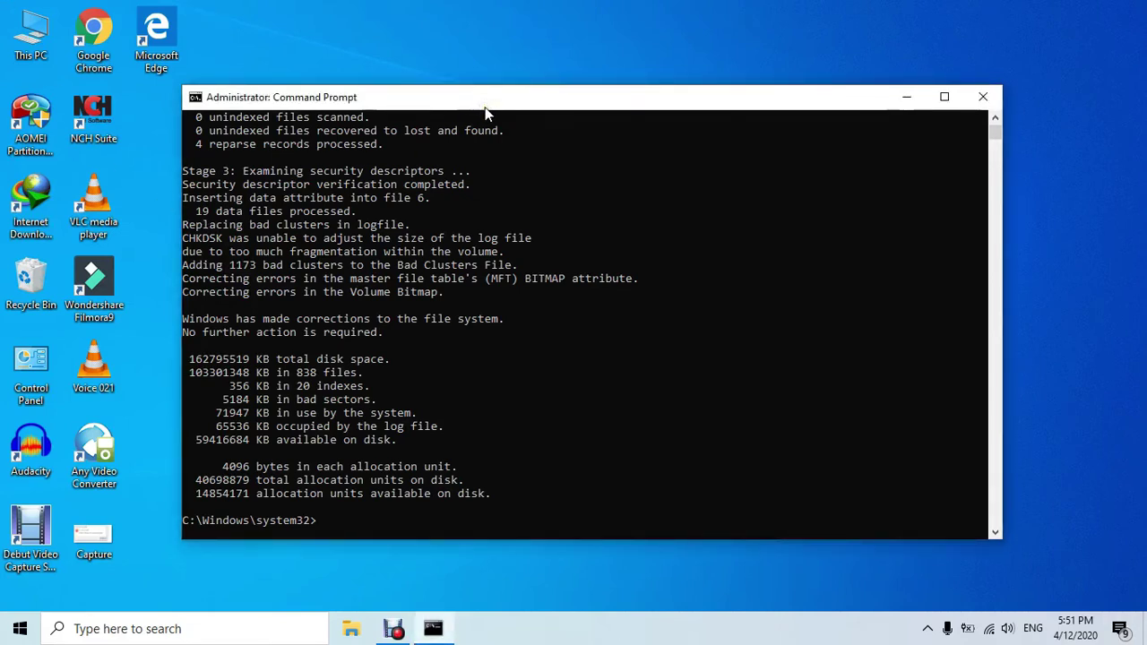
type("xit")
key("Return")
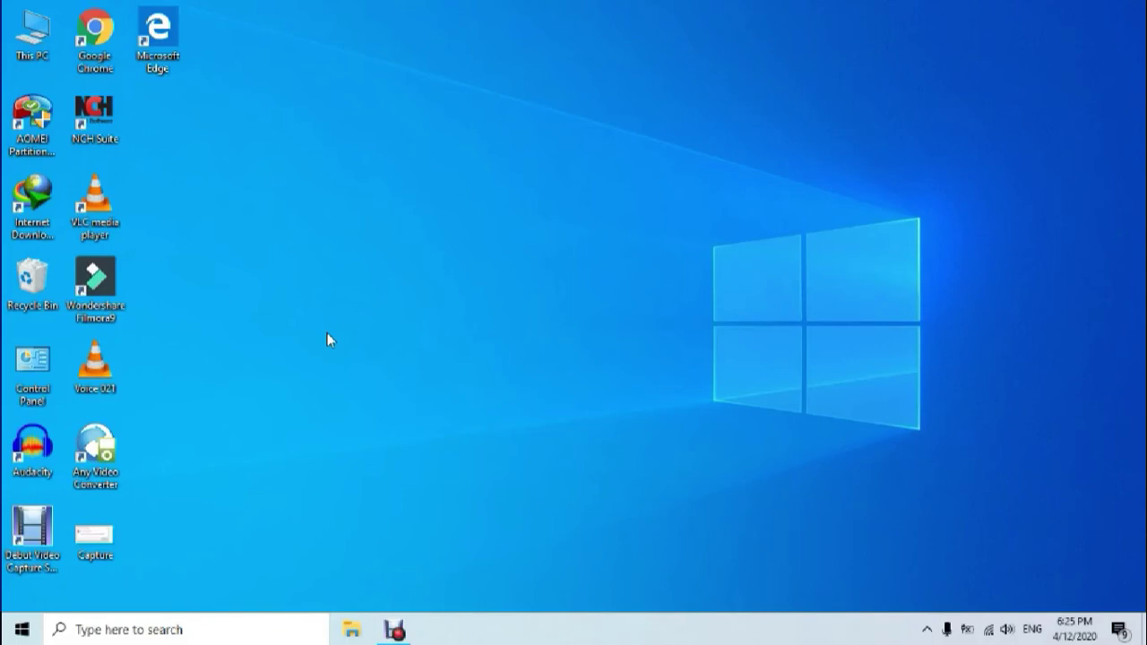
right_click(327, 333)
left_click(357, 381)
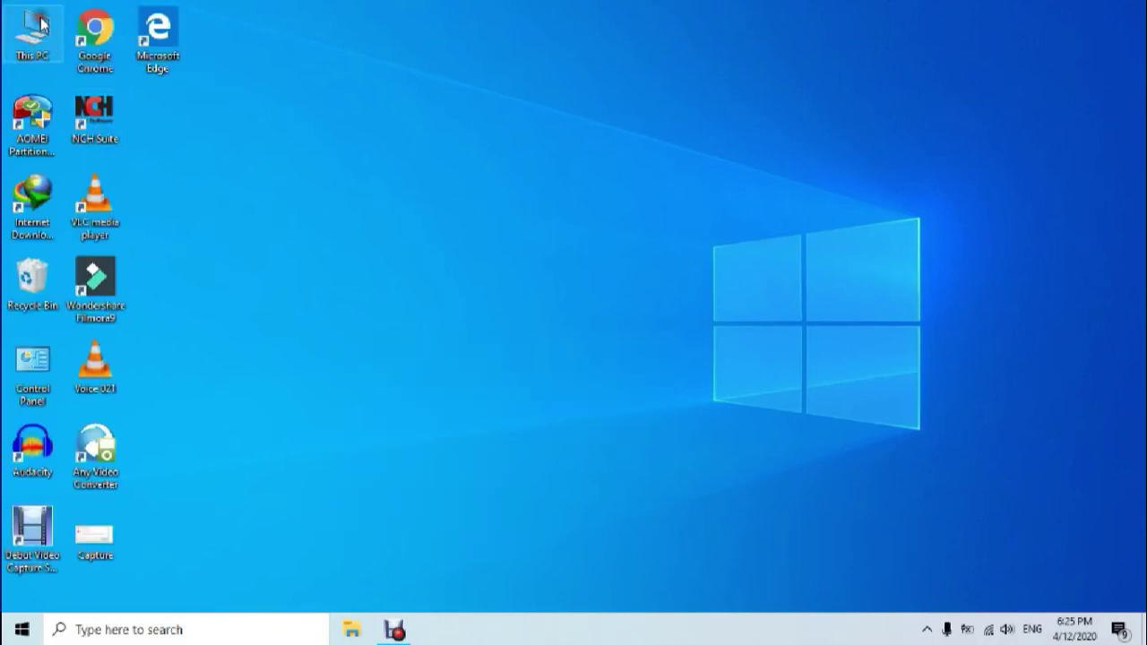
Open the advanced security settings of Local Disk (F:) from its properties in This PC.
double_click(39, 27)
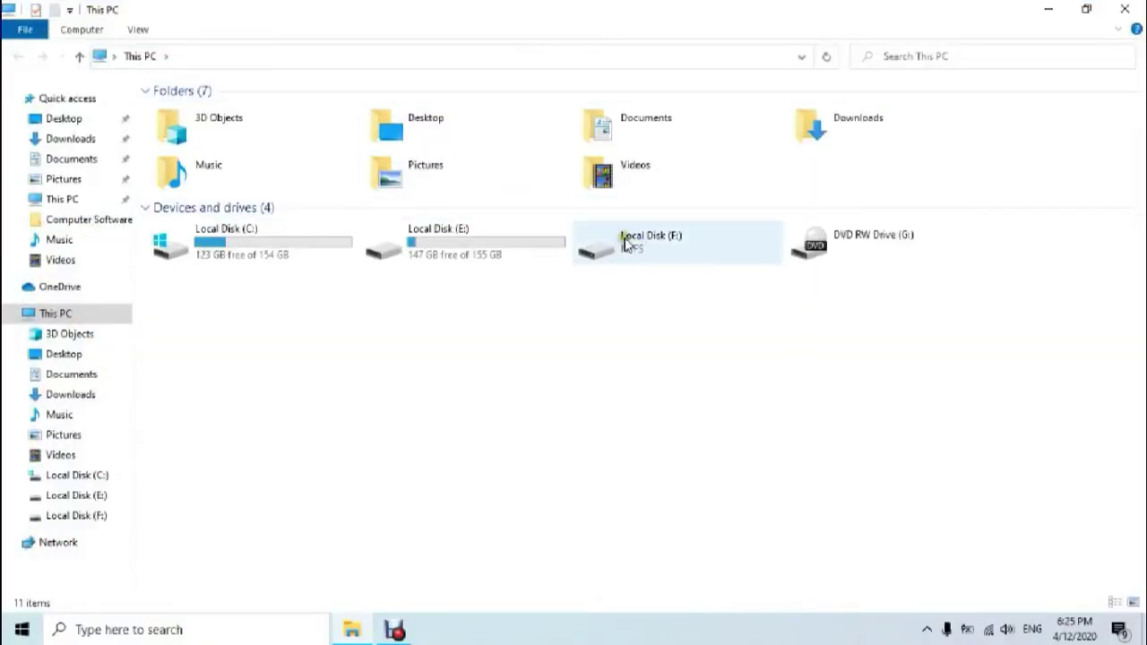
right_click(626, 243)
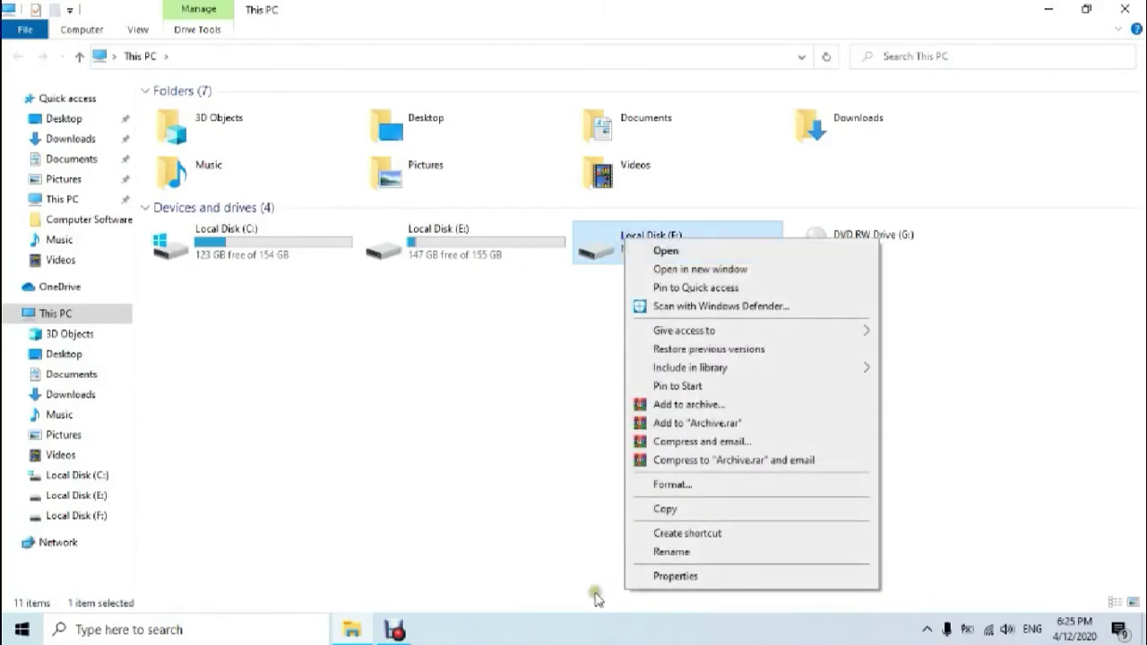
left_click(713, 580)
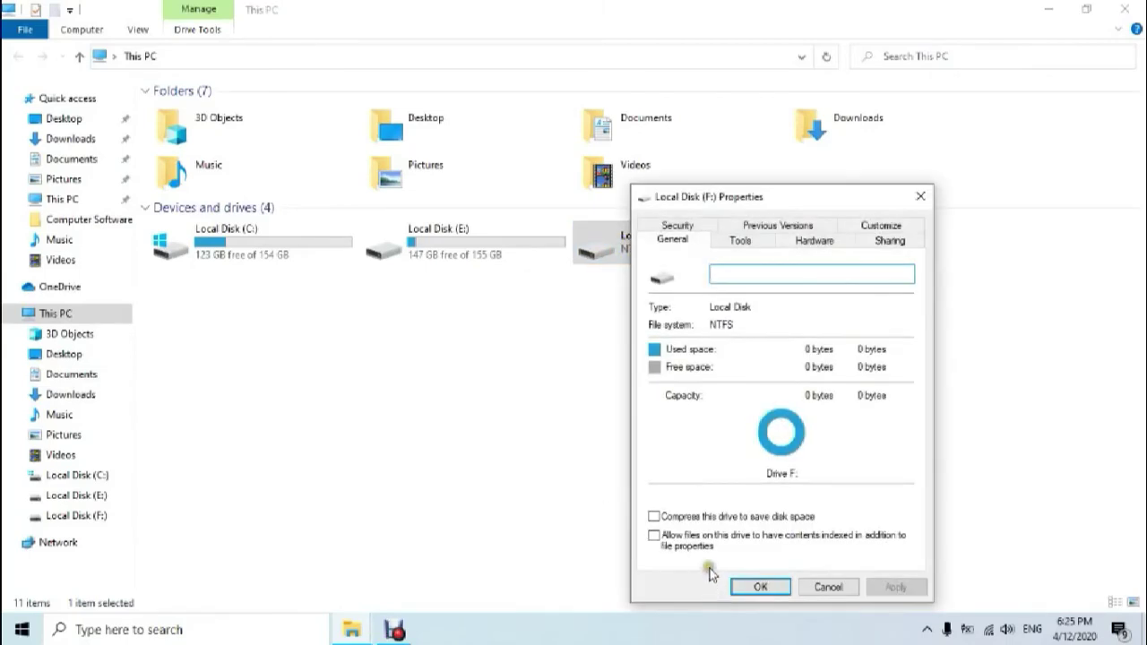
left_click(678, 223)
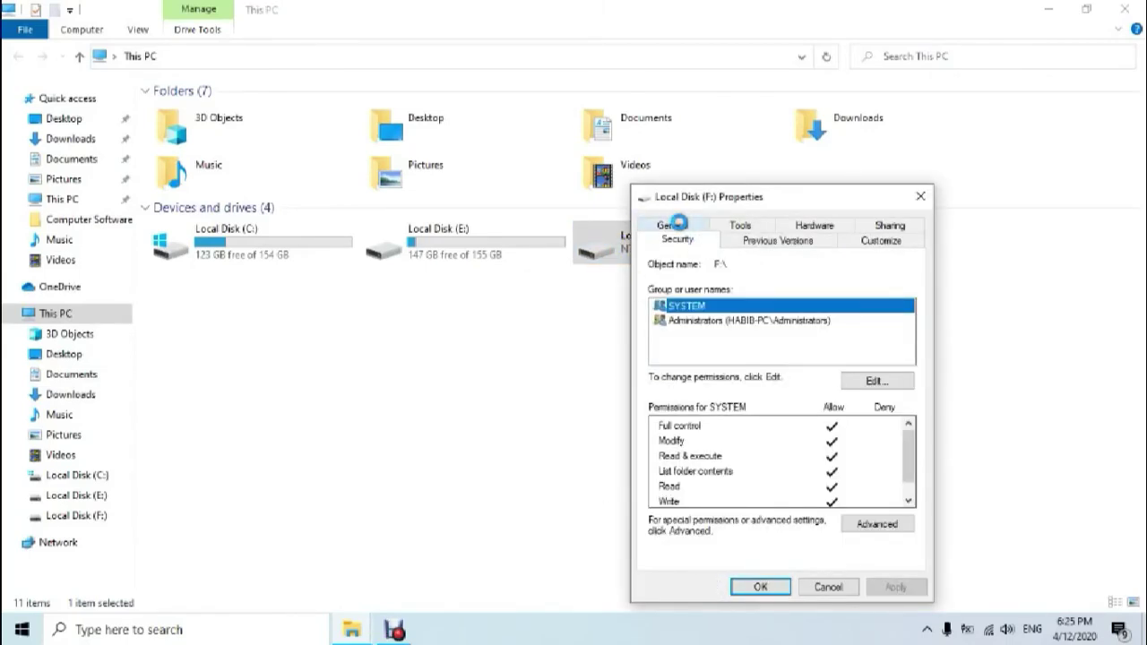
left_click(850, 527)
left_click(877, 526)
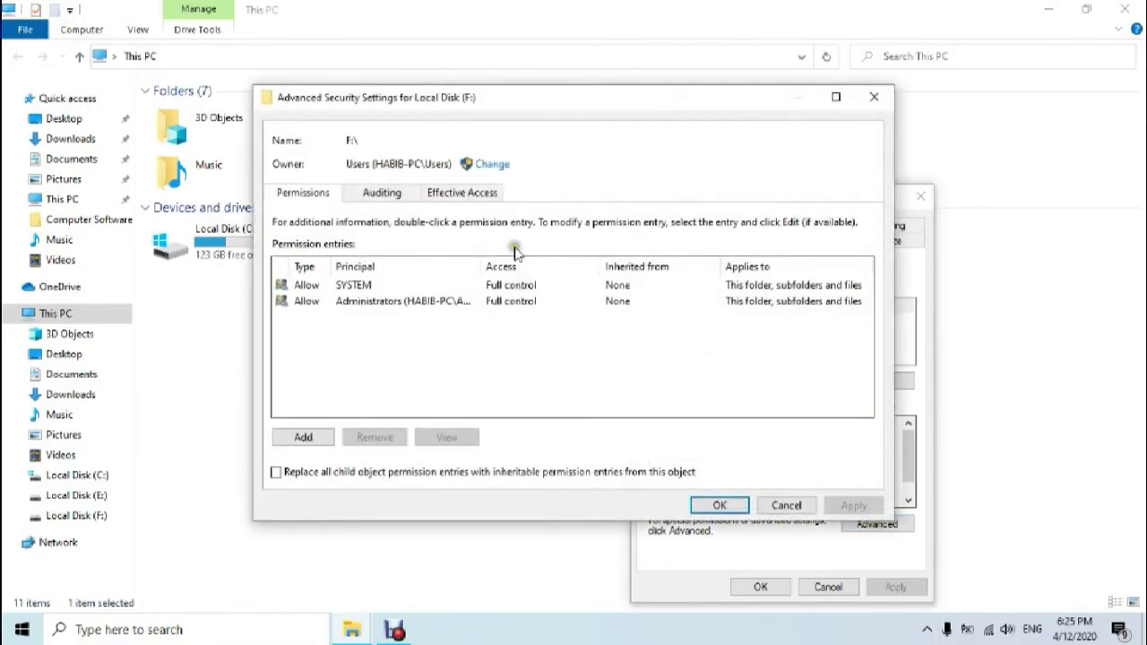
Open the owner selection for Local Disk (F:) and try to verify the user's account name as the new owner.
left_click(488, 166)
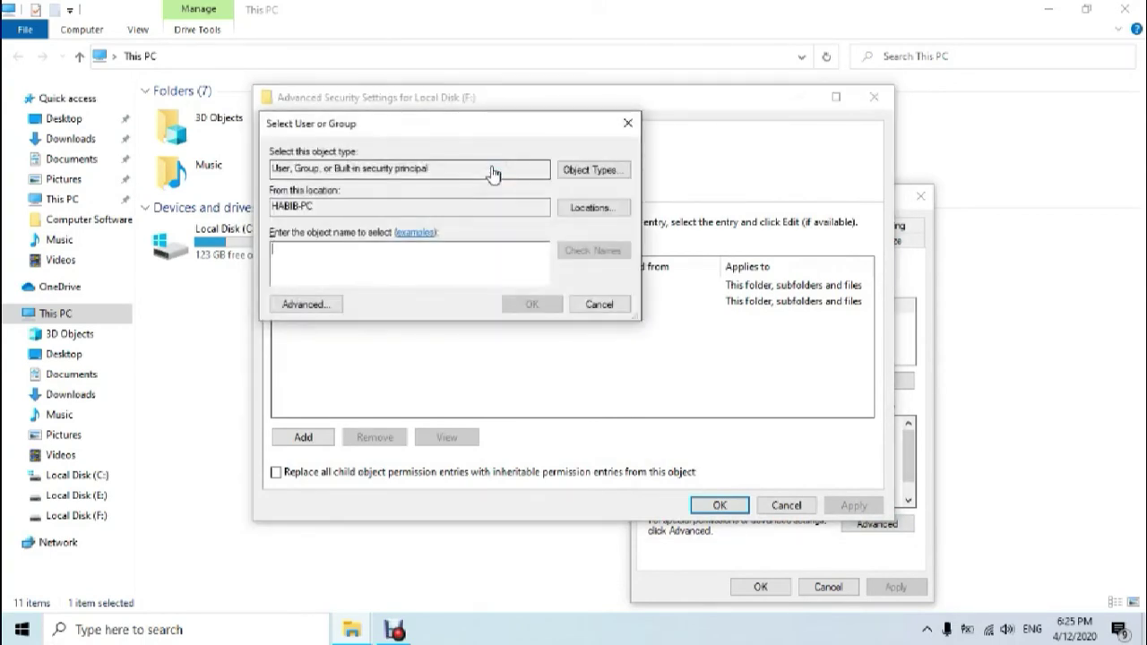
left_click(337, 301)
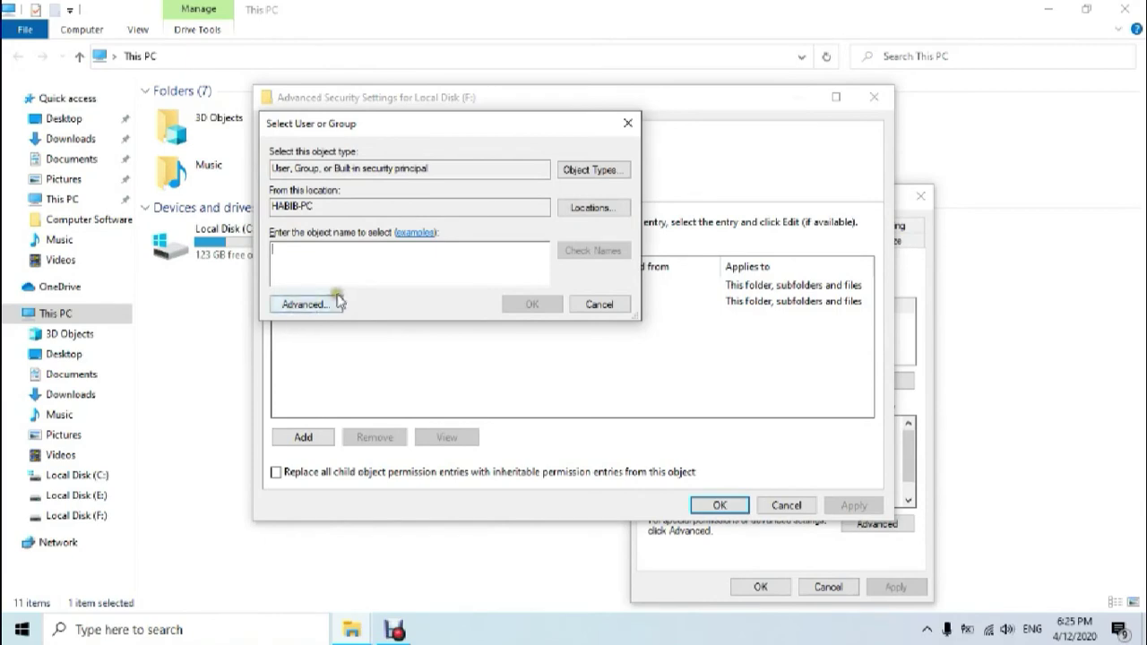
type("habi")
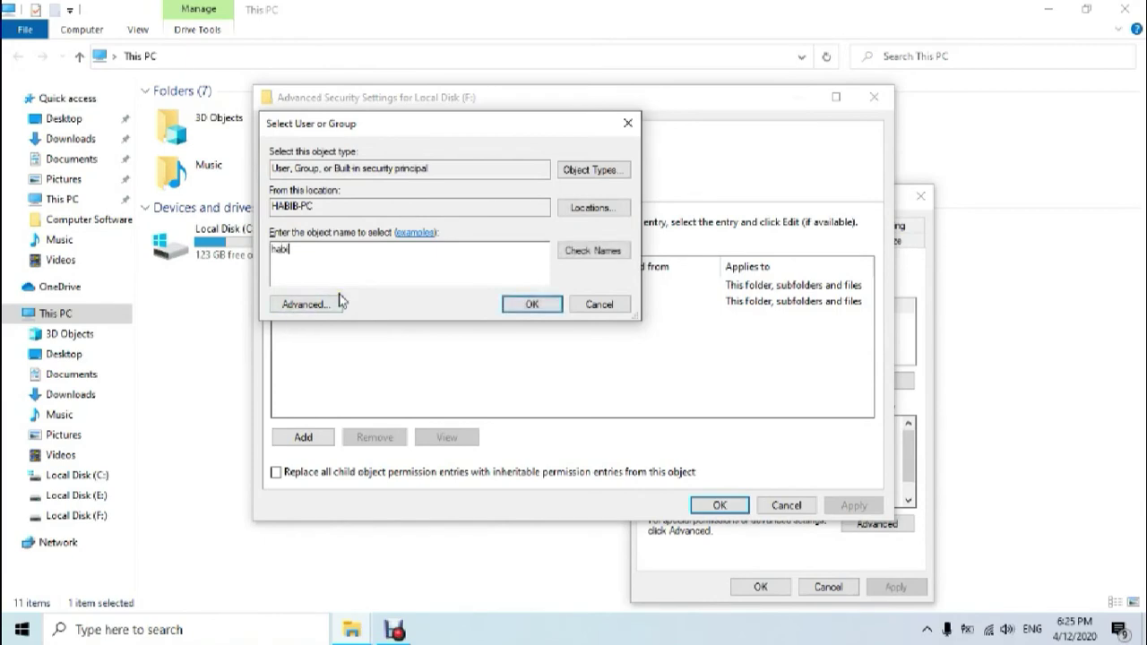
type("b")
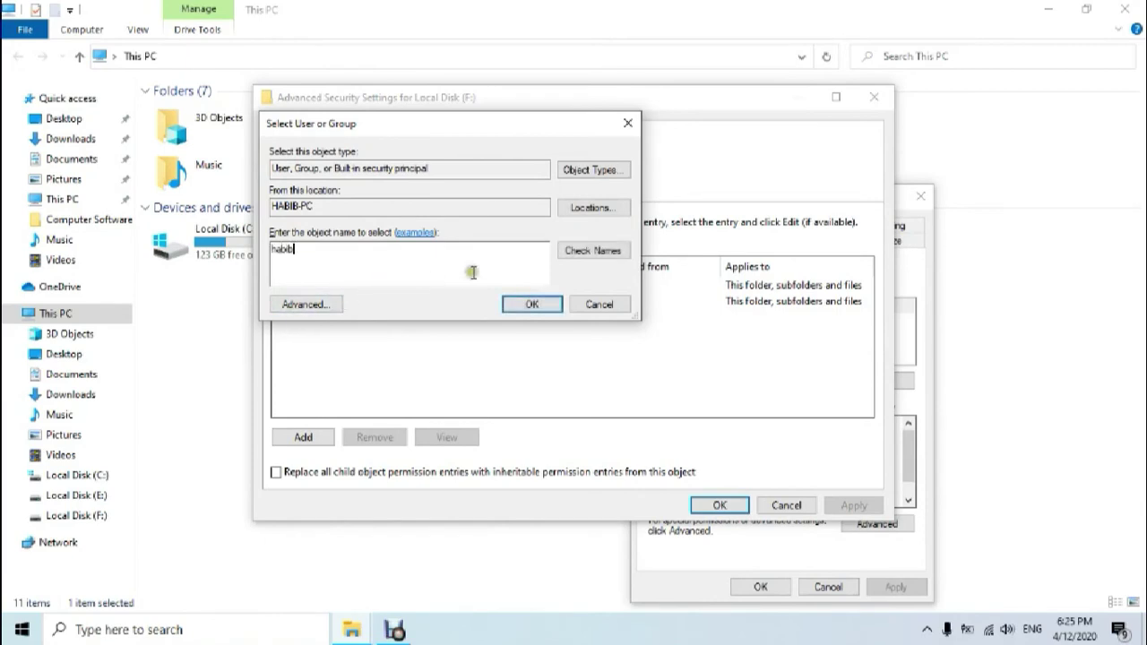
left_click(602, 250)
left_click(454, 248)
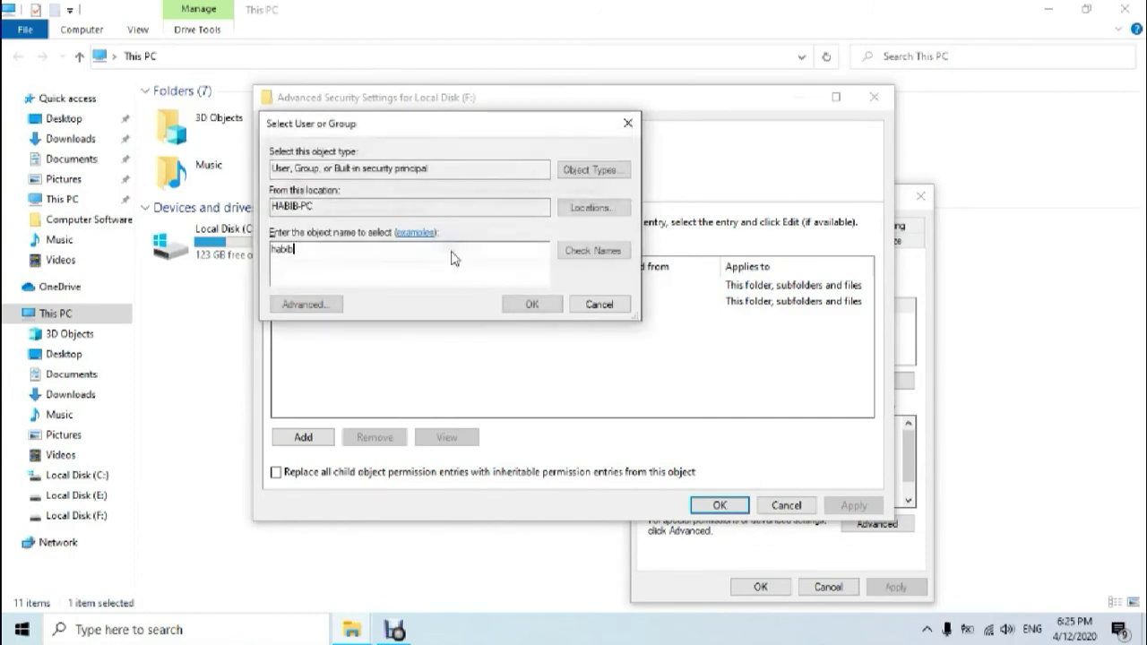
Find all available users and groups with the advanced search and assign the Users group as owner of the F: drive.
left_click(290, 306)
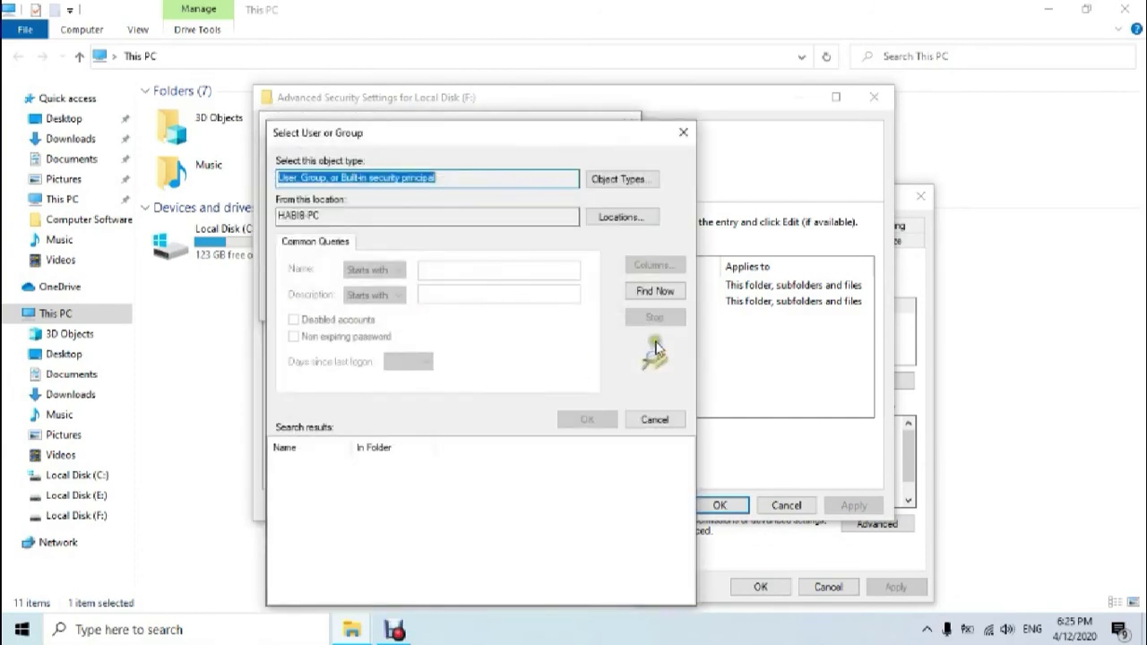
left_click(655, 291)
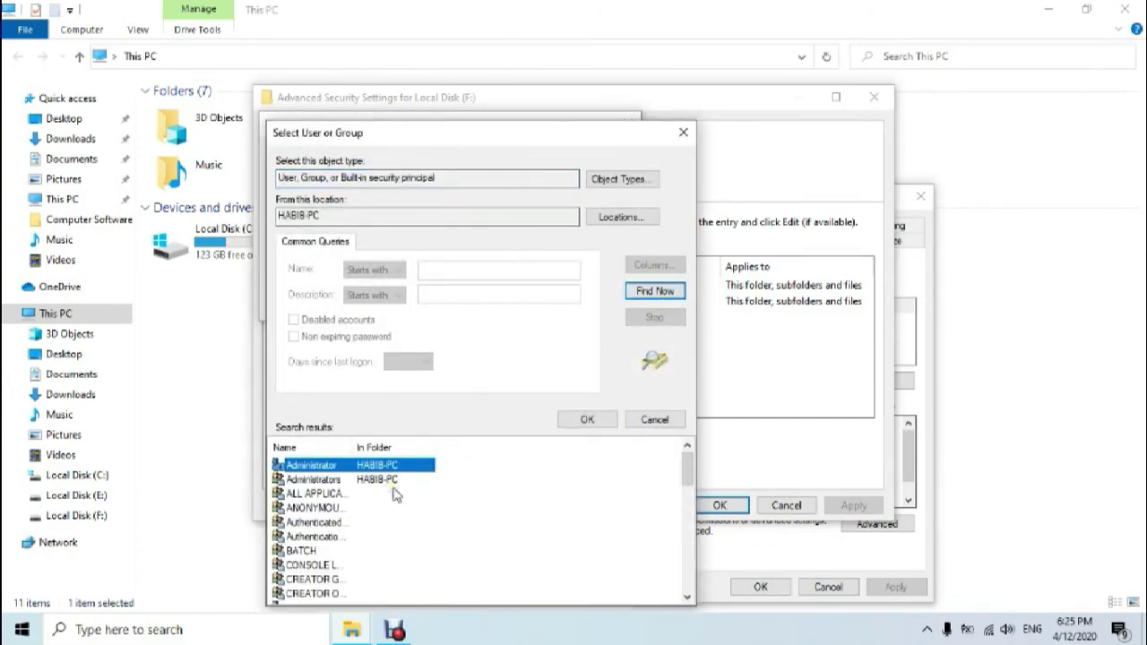
scroll(397, 495, "down", 4)
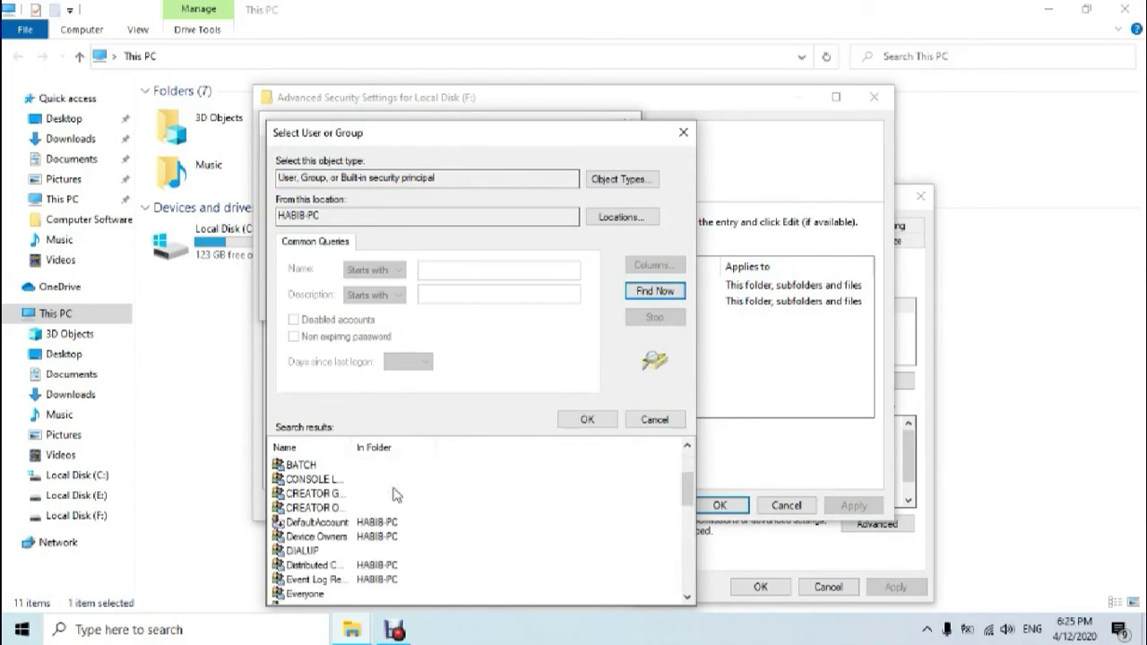
scroll(397, 496, "down", 1)
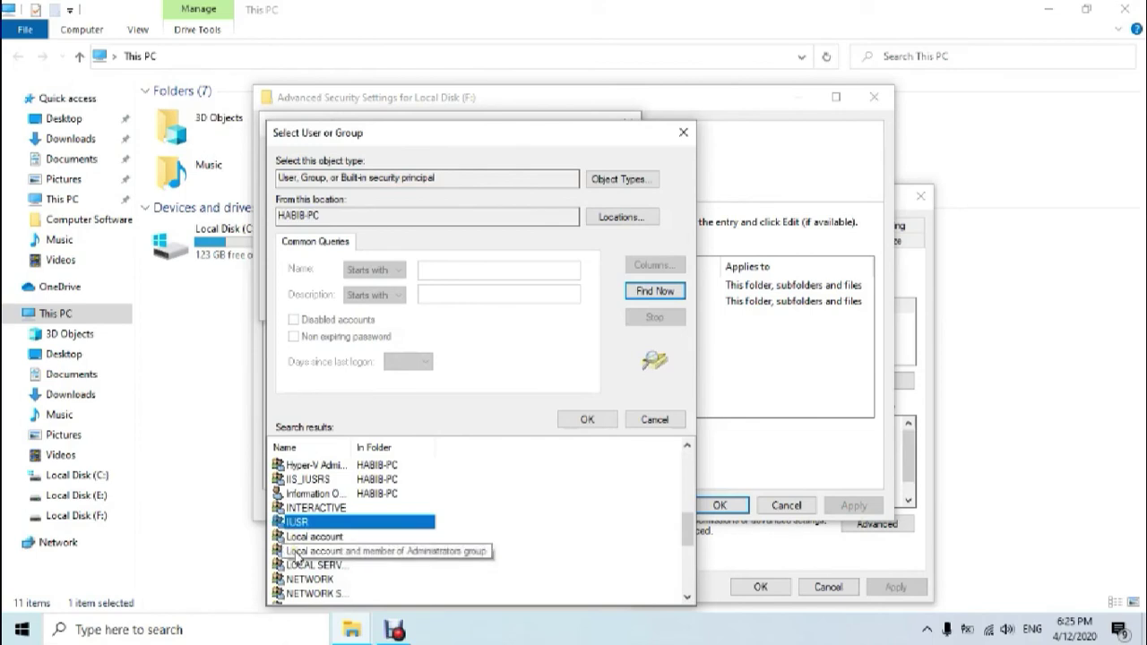
scroll(296, 556, "down", 3)
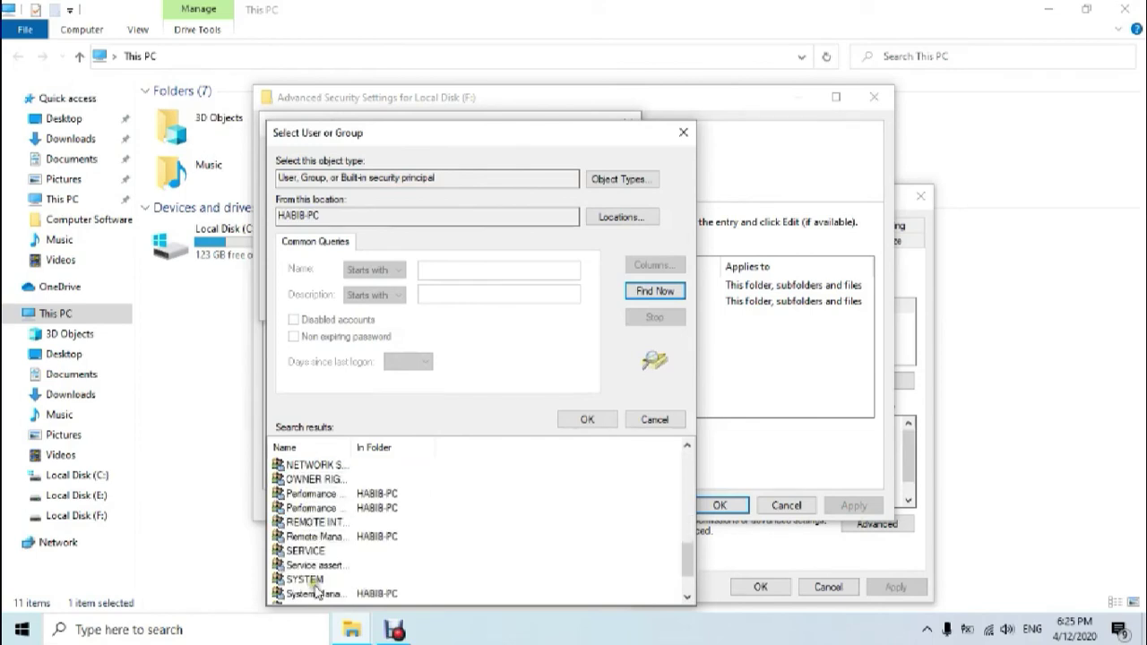
scroll(315, 590, "up", 4)
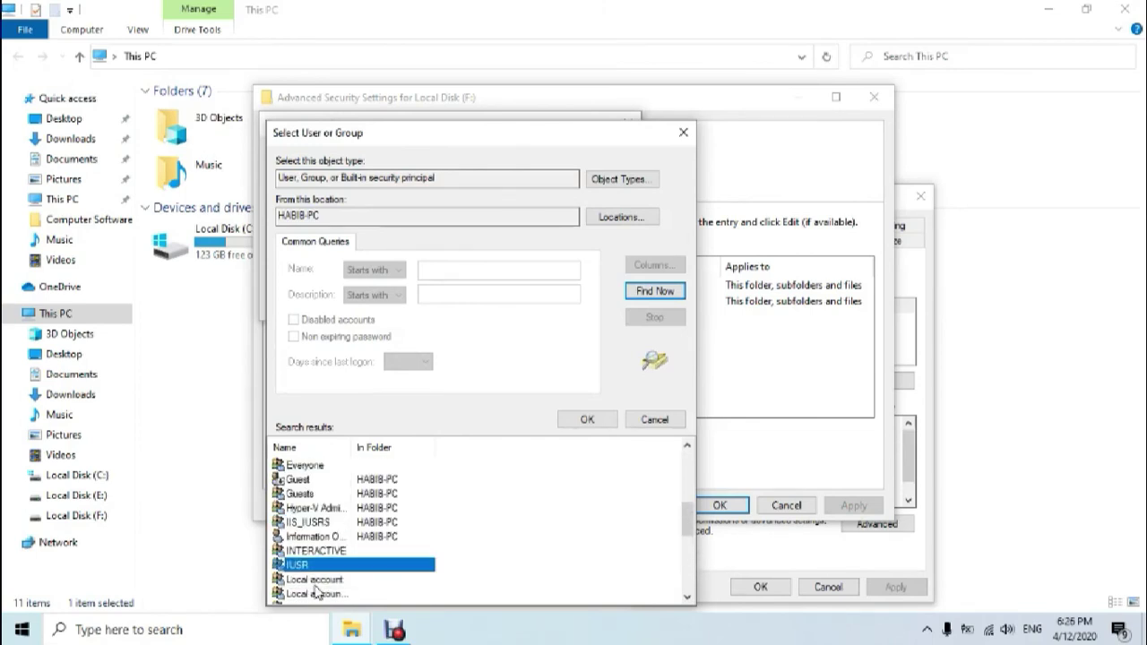
scroll(315, 591, "up", 2)
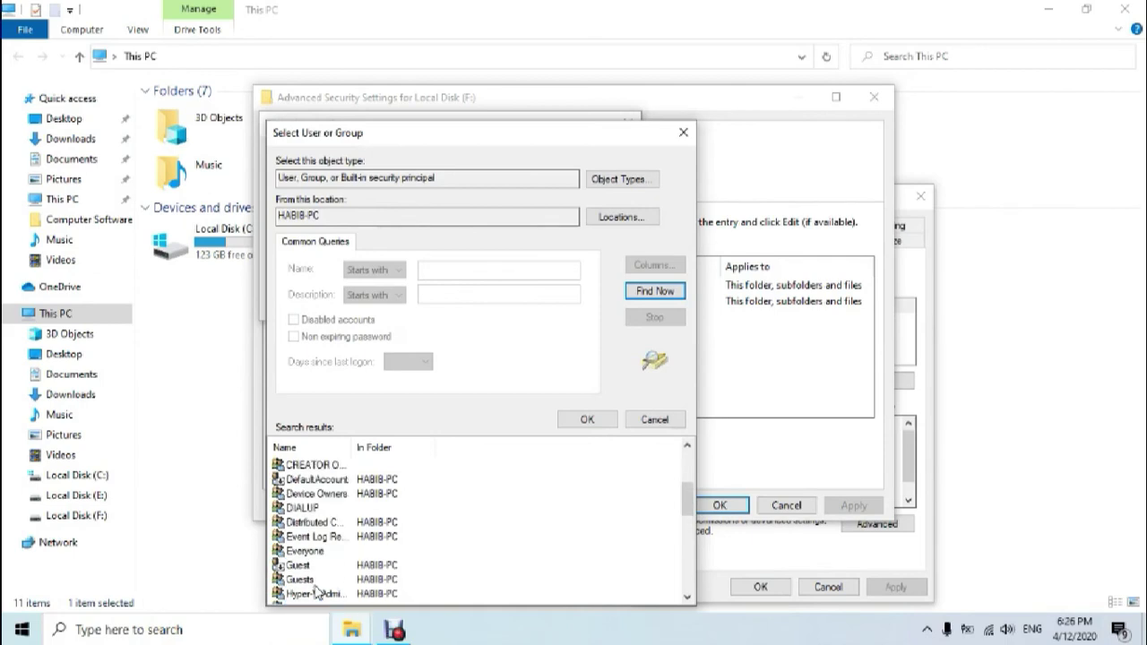
scroll(315, 592, "up", 2)
scroll(316, 591, "up", 1)
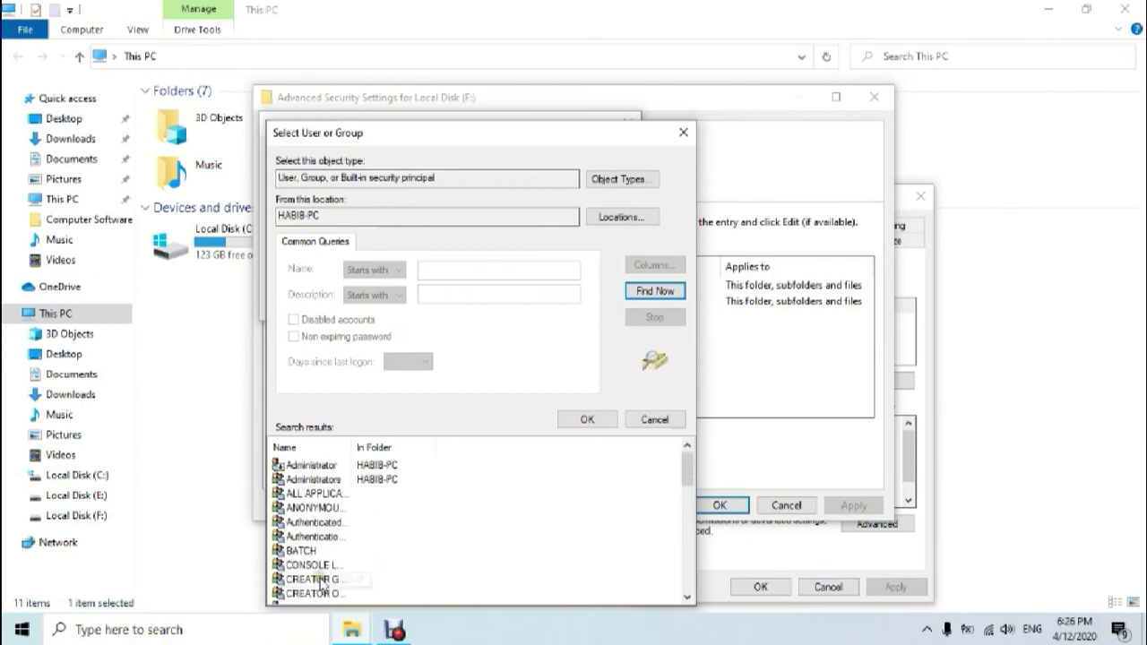
scroll(321, 580, "down", 10)
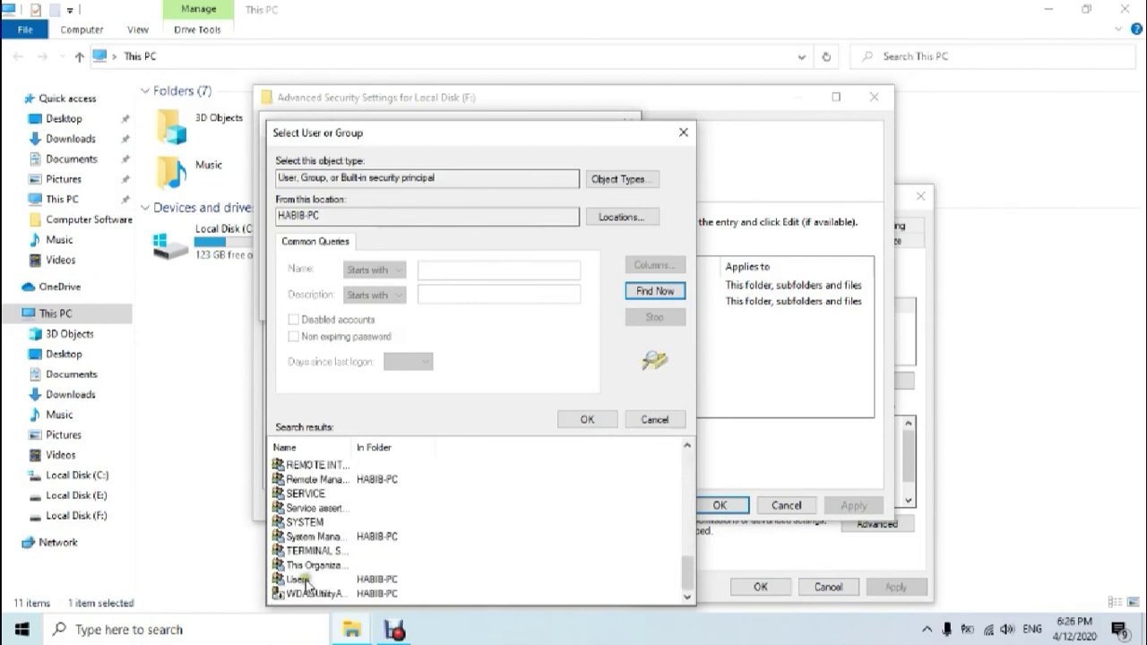
left_click(298, 580)
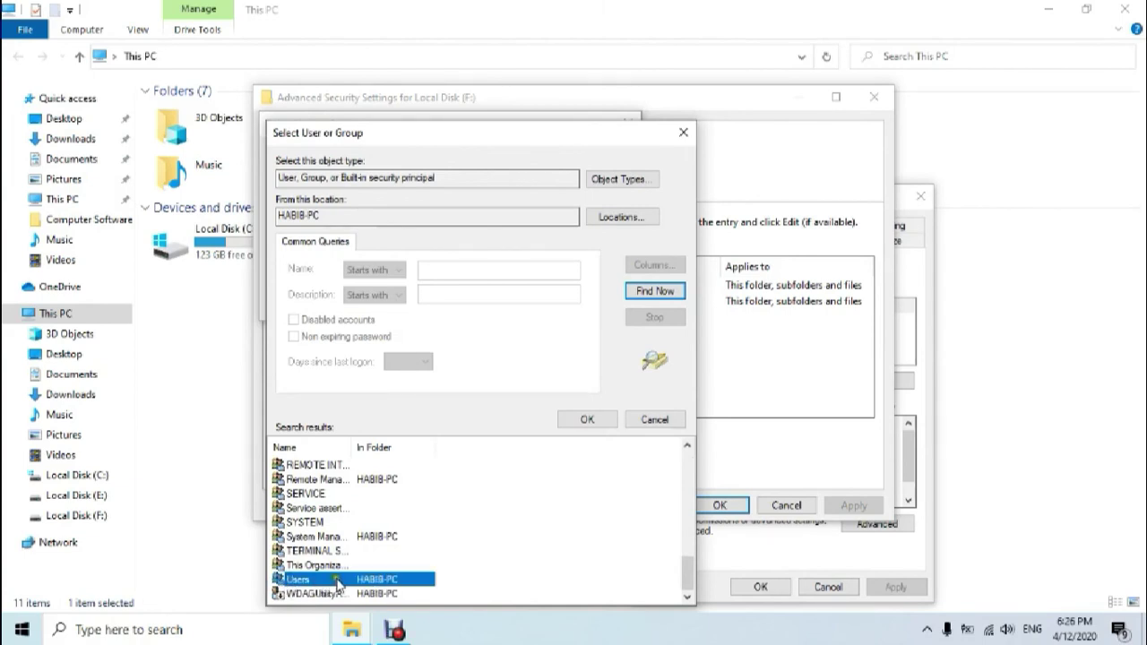
left_click(591, 420)
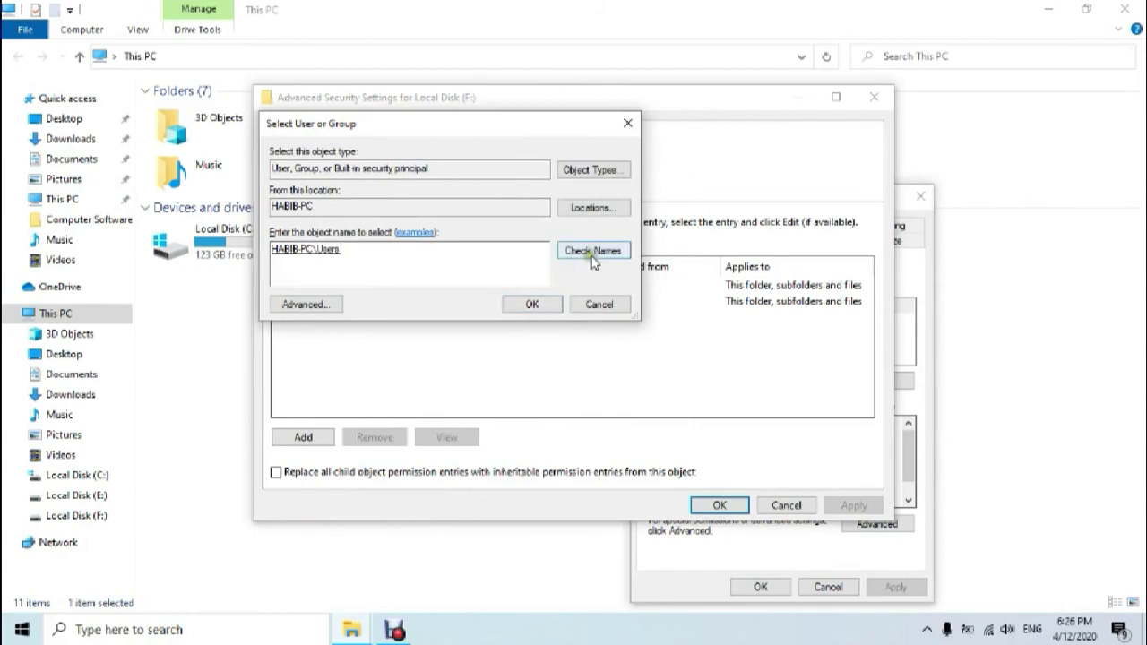
left_click(531, 303)
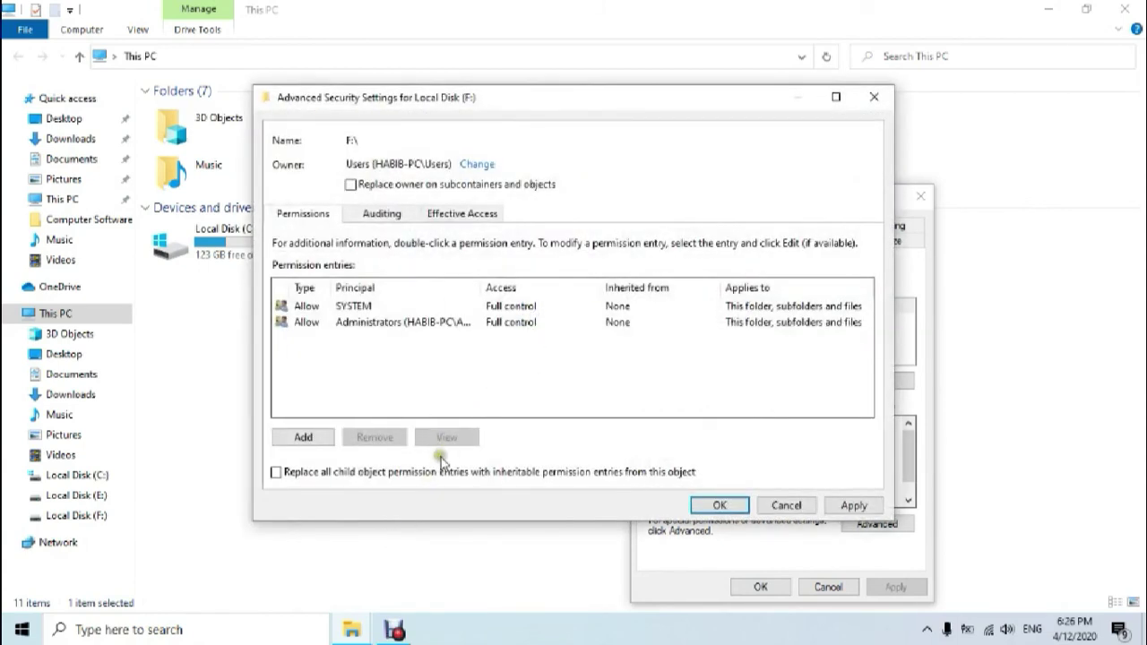
Add a permission entry for Local Disk (F:) with the Users group, found through the advanced search, as its principal.
left_click(307, 437)
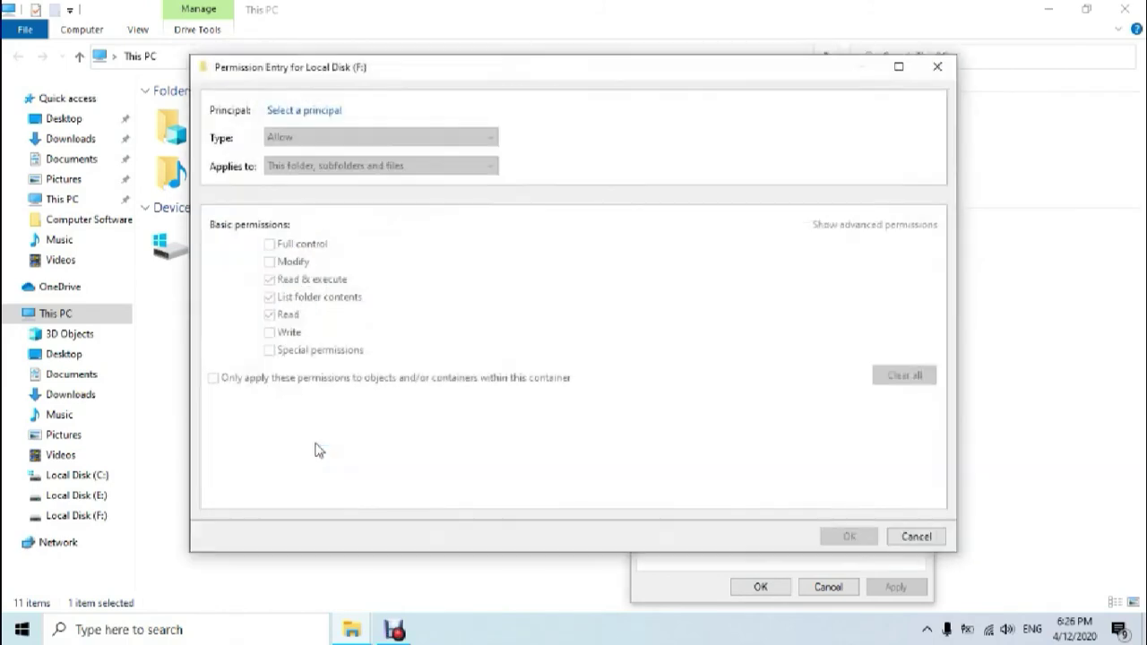
left_click(295, 111)
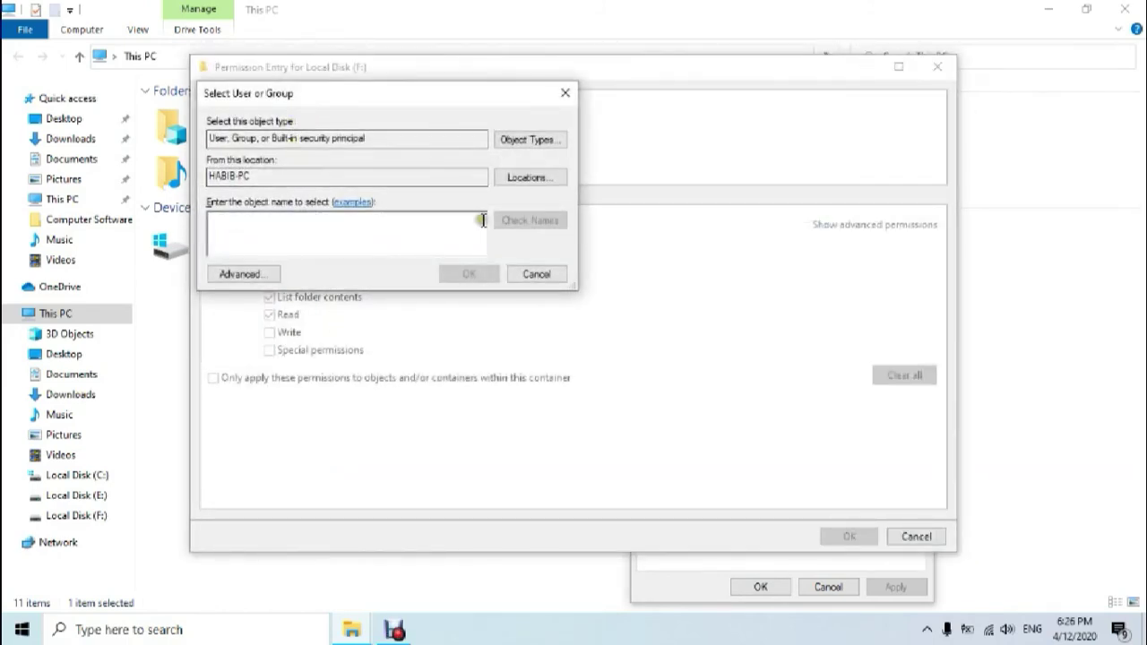
left_click(265, 274)
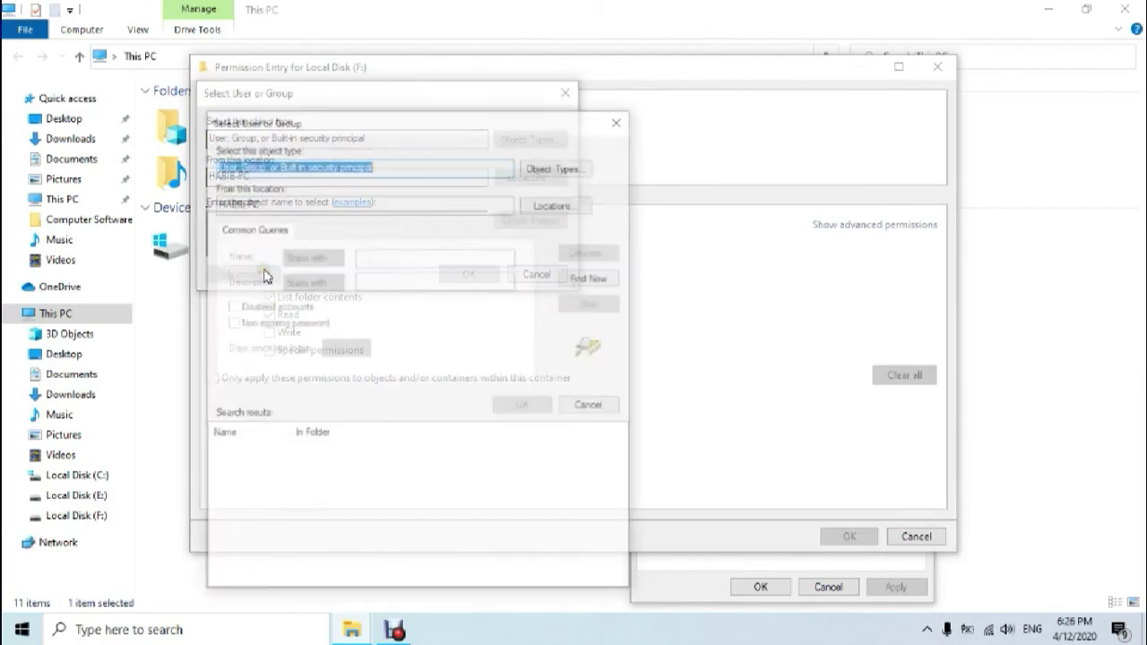
left_click(593, 276)
scroll(242, 565, "down", 10)
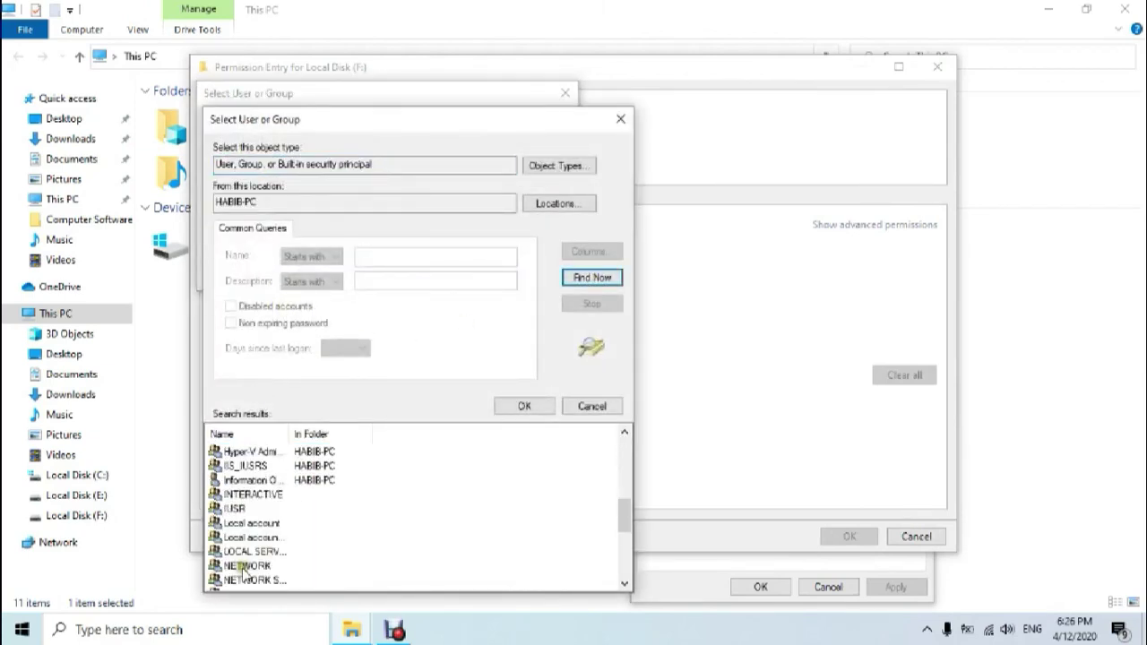
left_click(238, 566)
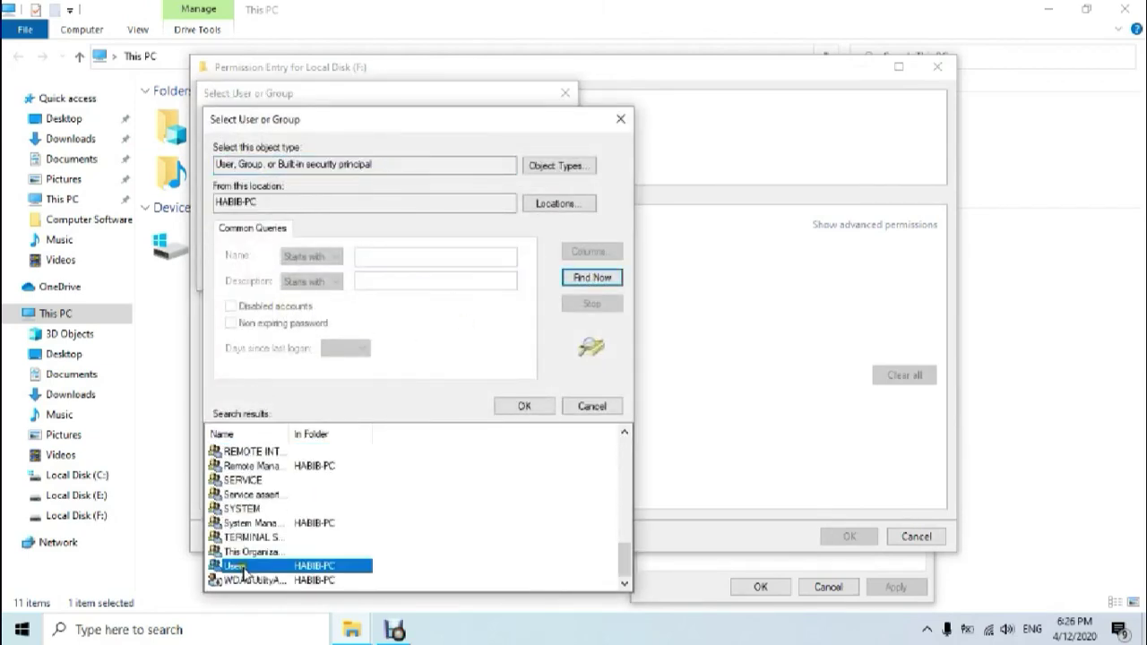
left_click(525, 405)
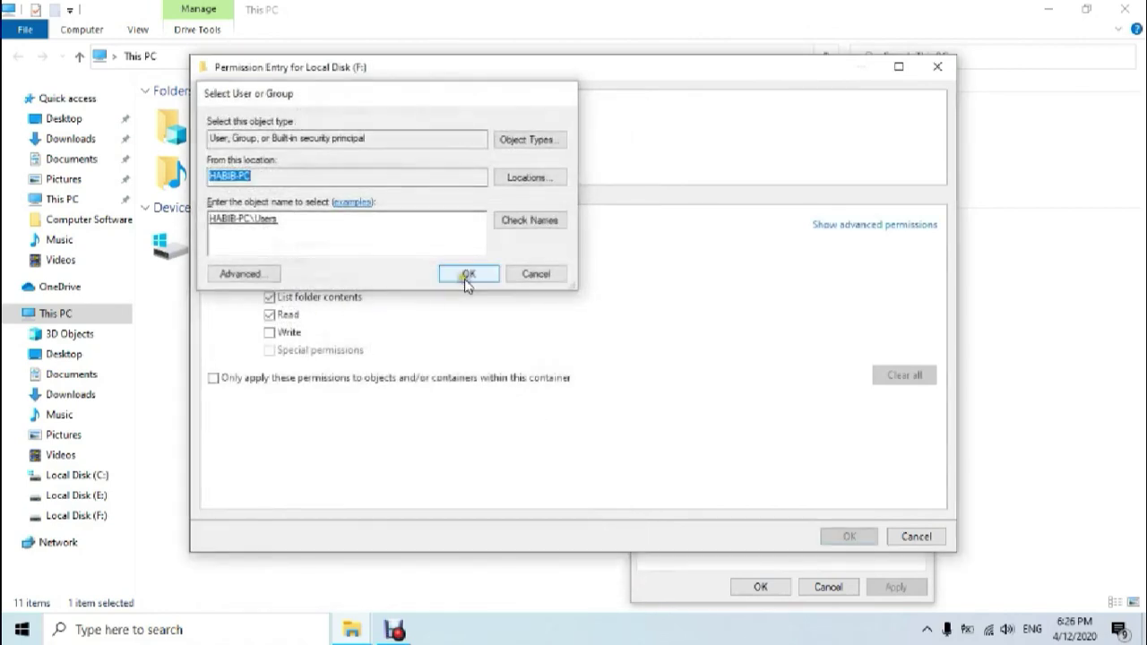
left_click(467, 276)
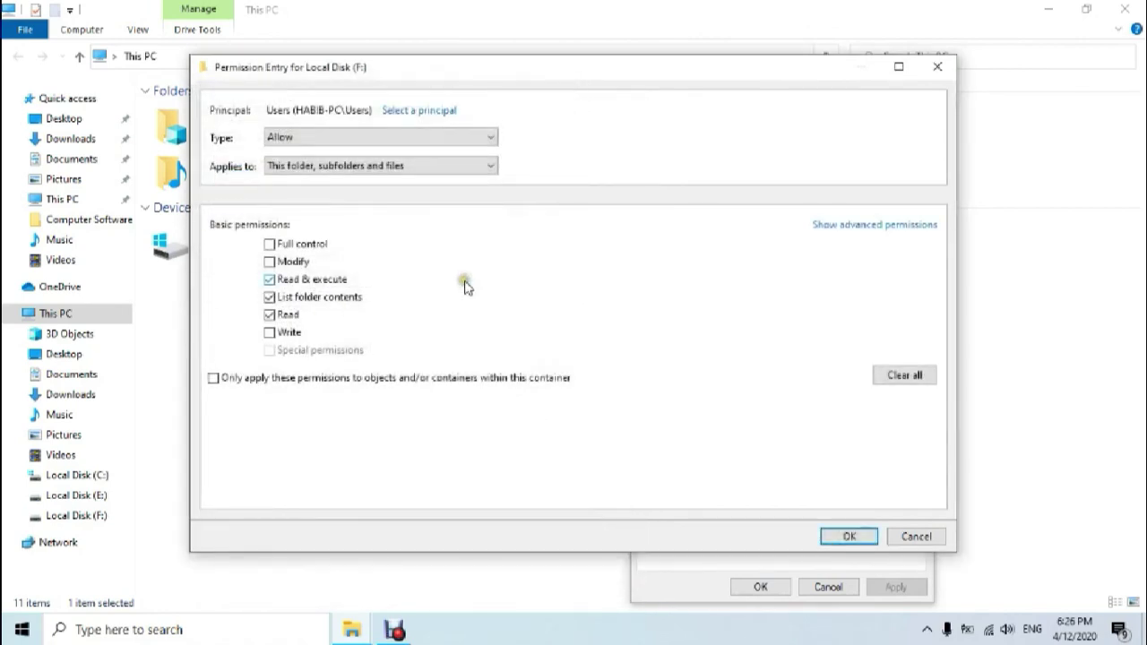
Grant the Users group Full control, apply the security changes to the F: drive and close its properties.
left_click(270, 245)
left_click(843, 536)
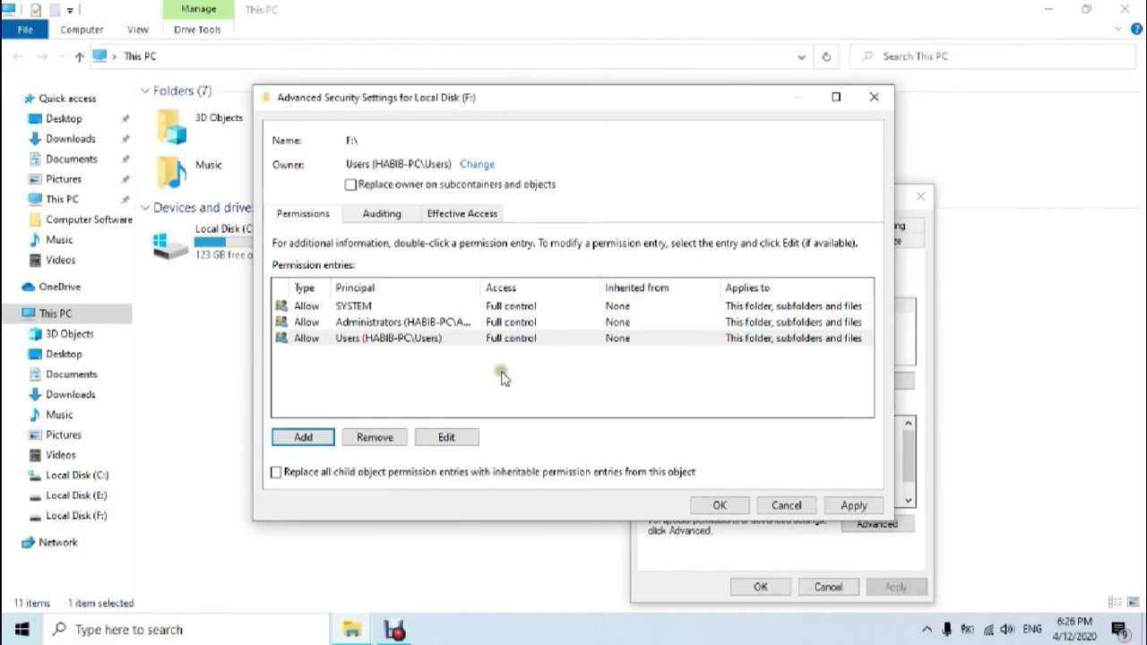
left_click(855, 506)
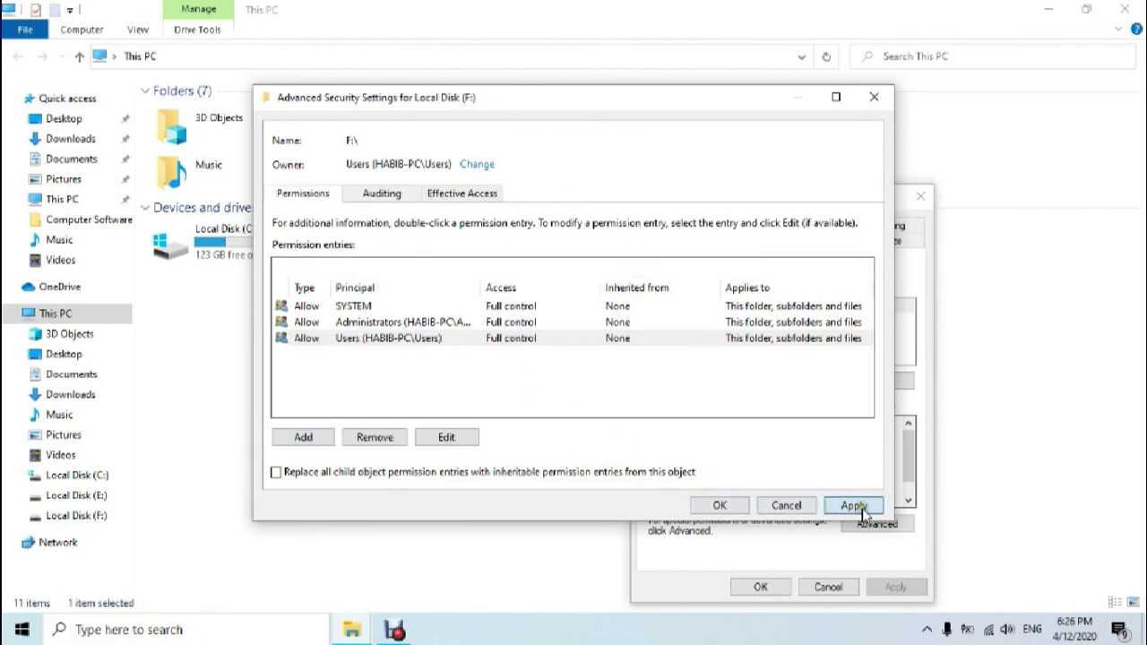
left_click(709, 379)
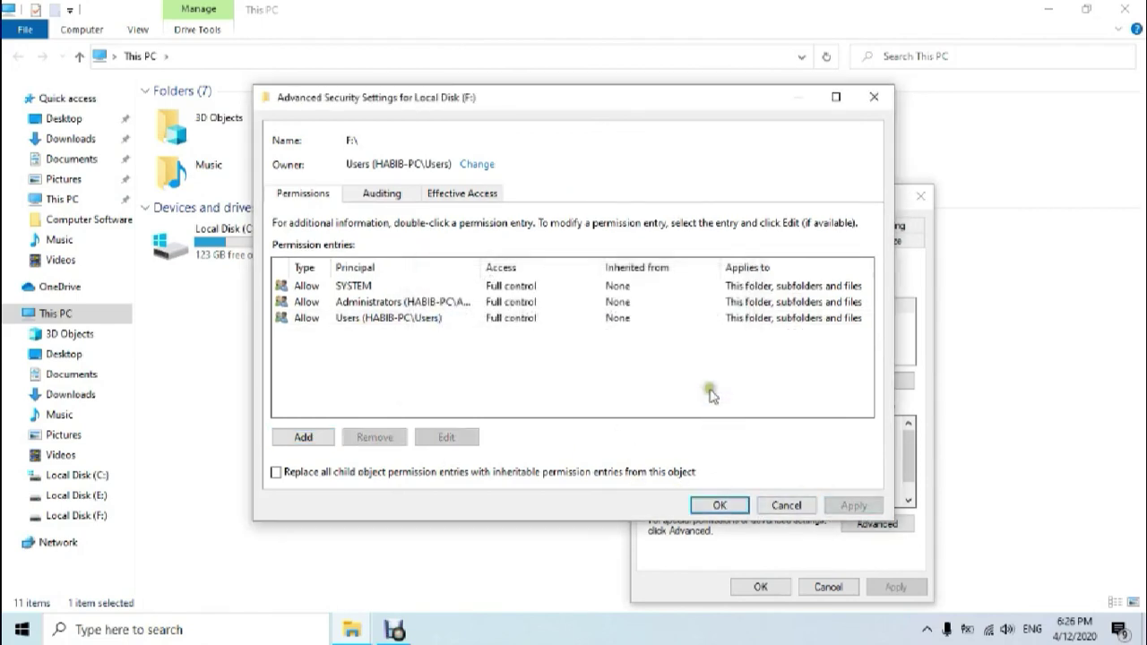
left_click(720, 506)
left_click(760, 587)
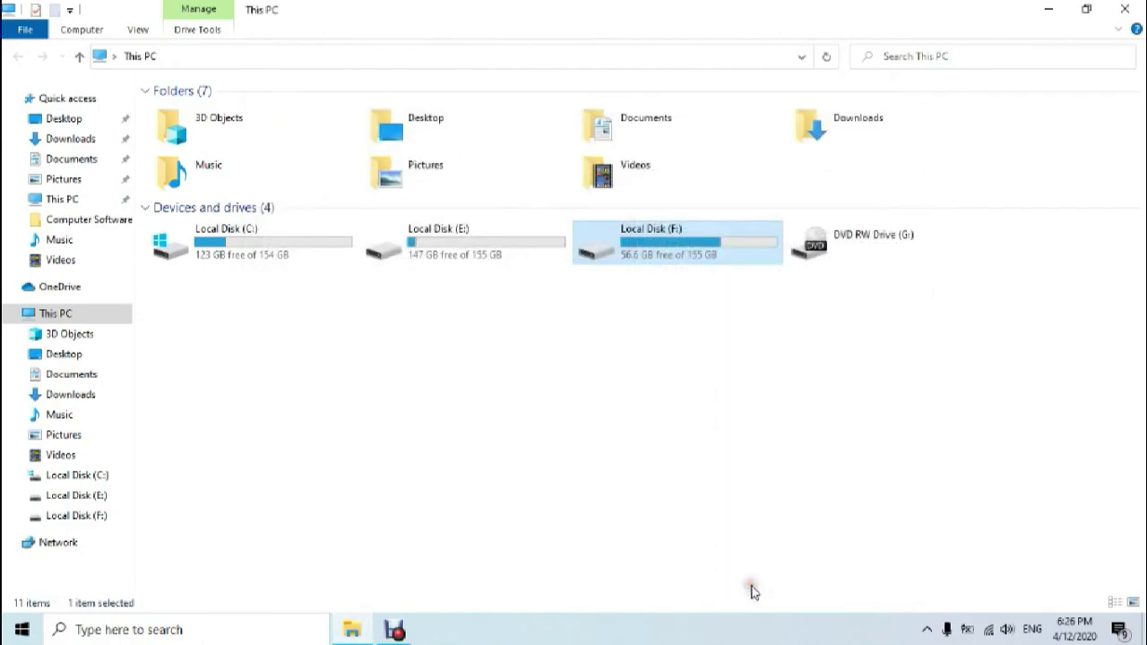
Refresh This PC, open Local Disk (F:) to check access, and return to the drive overview.
right_click(691, 439)
left_click(725, 333)
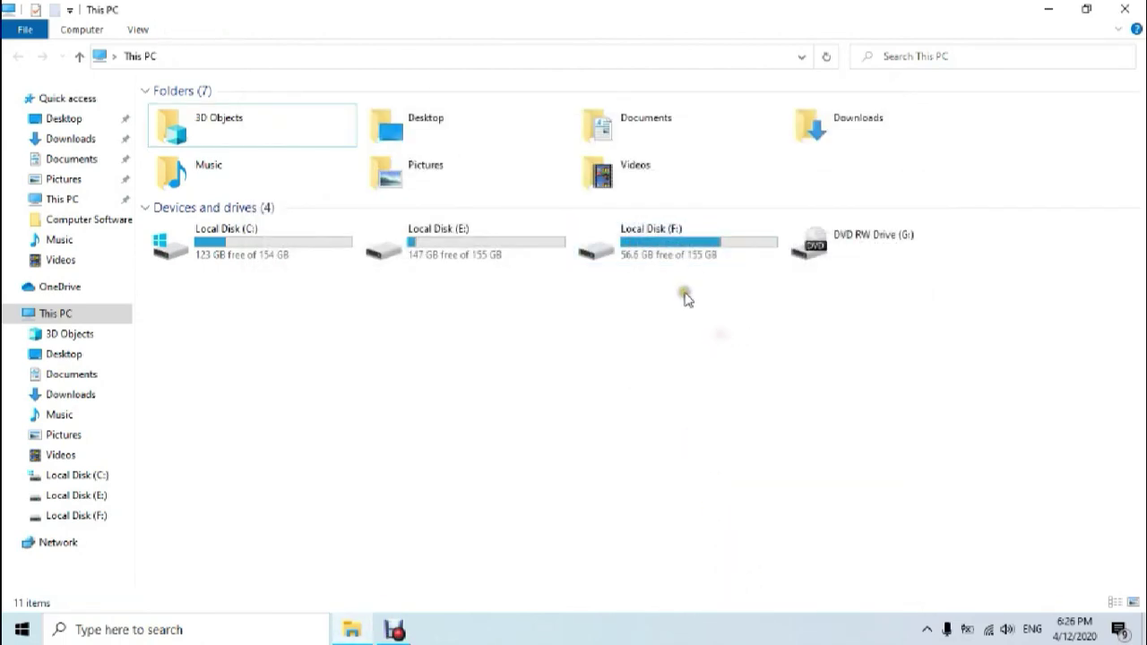
double_click(649, 254)
left_click(17, 56)
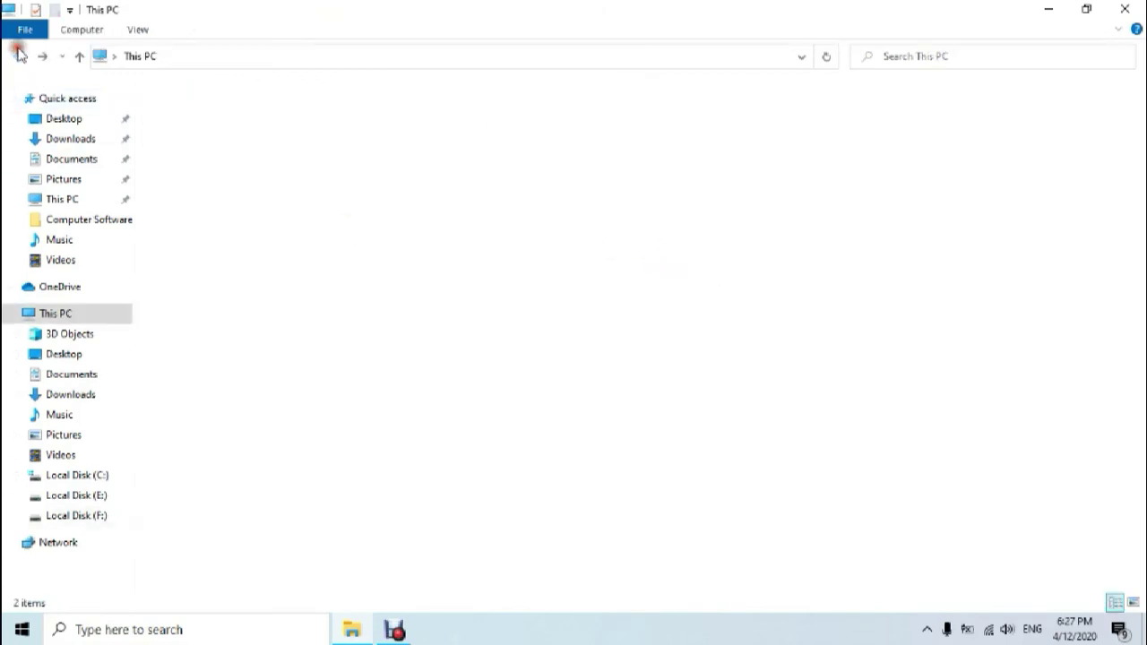
right_click(430, 322)
left_click(468, 394)
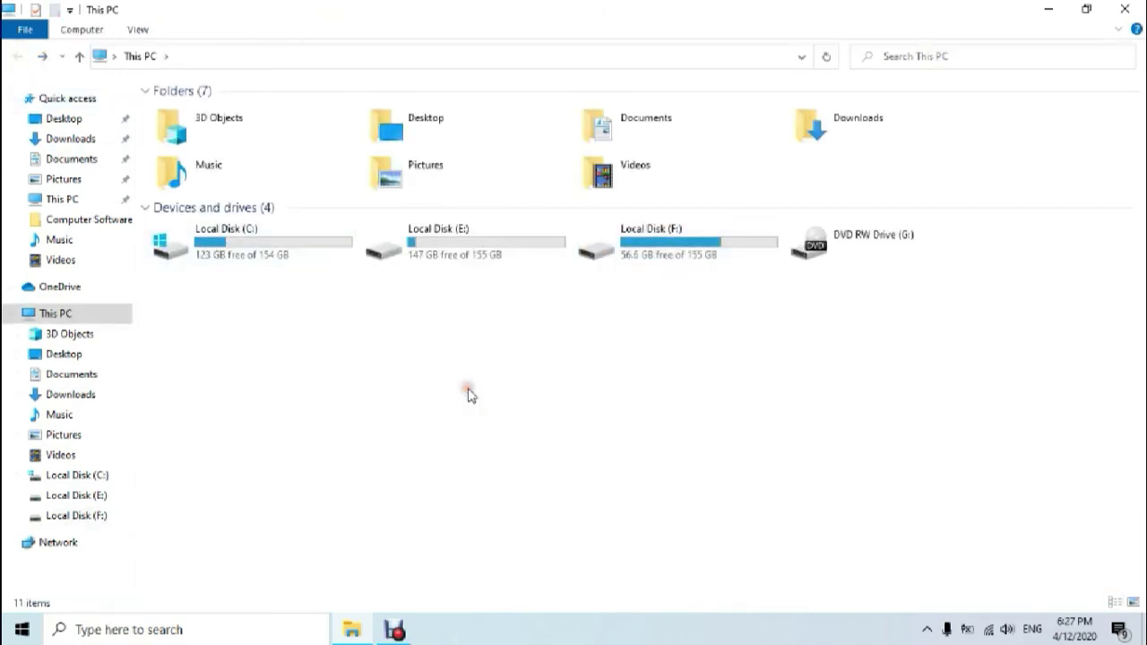